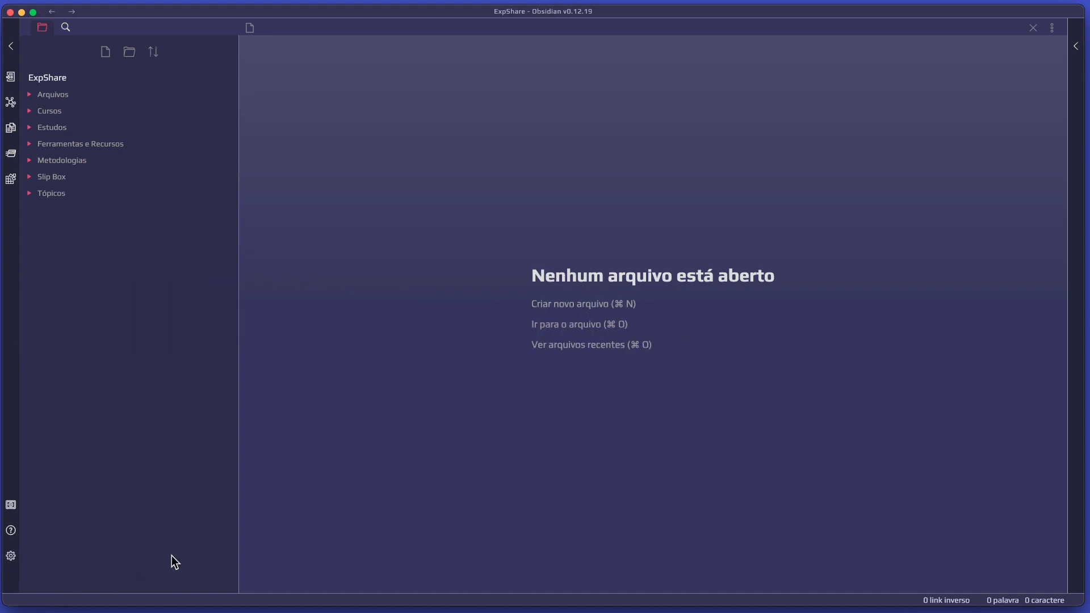
Step: Enlarge the interface and turn off Modo Seguro so that unofficial community plugins are allowed
key(super+equal)
key(super+equal)
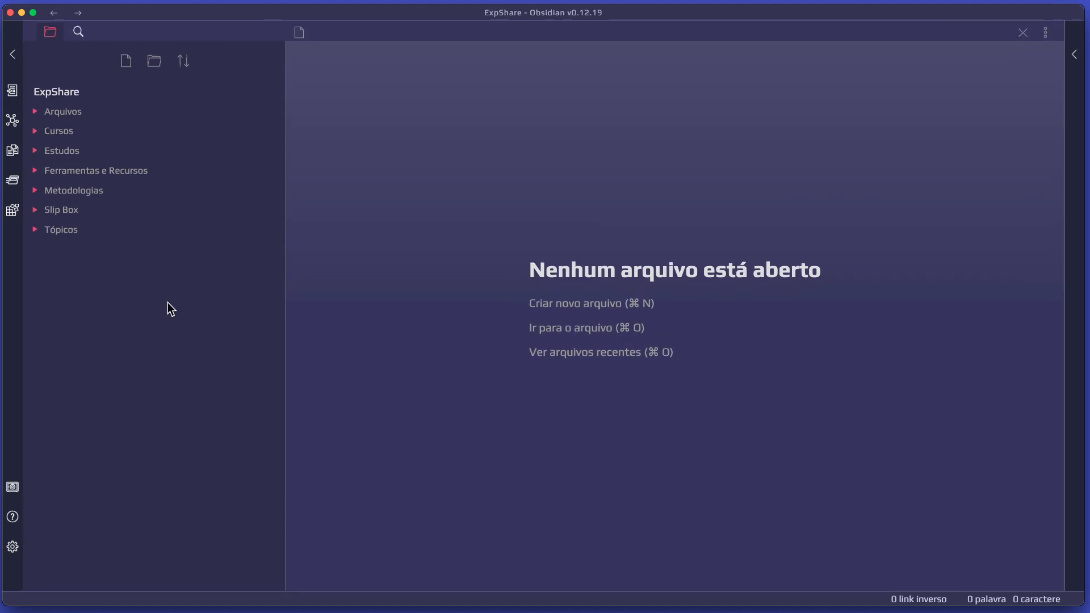
click(13, 546)
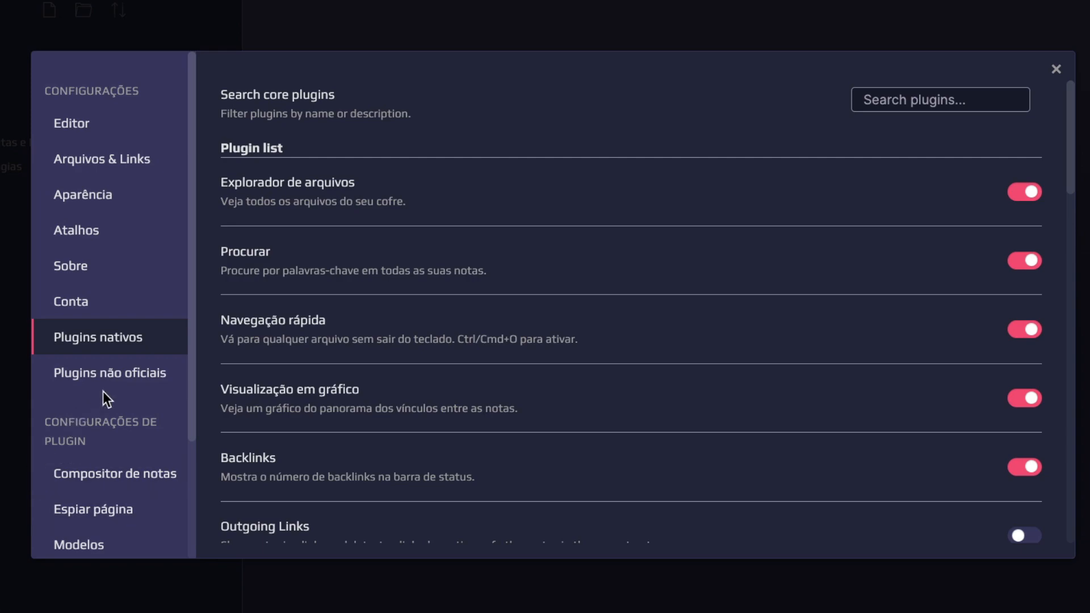
click(119, 381)
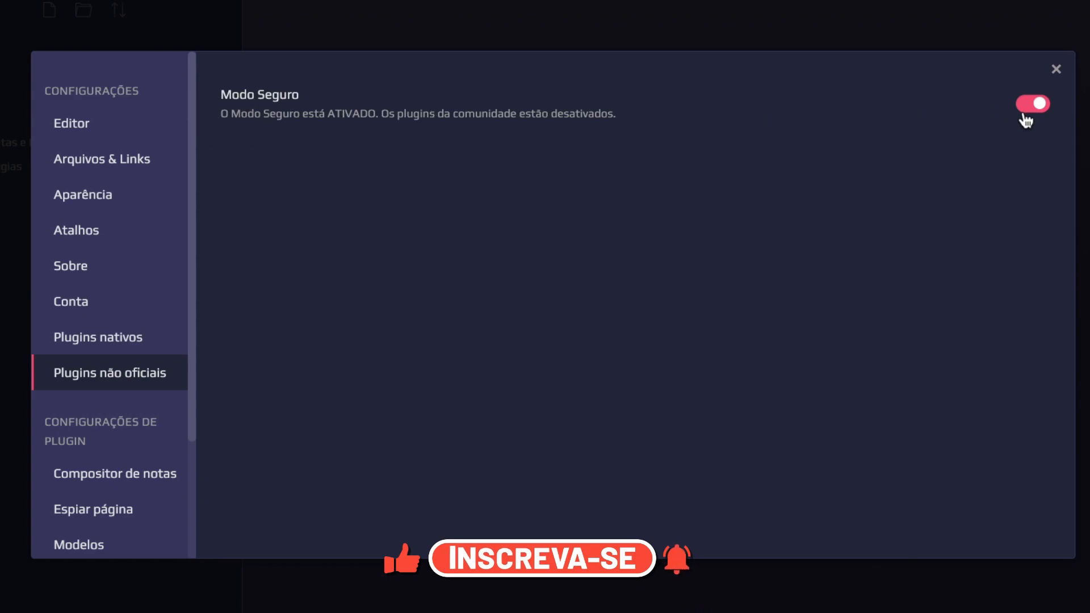
click(1035, 104)
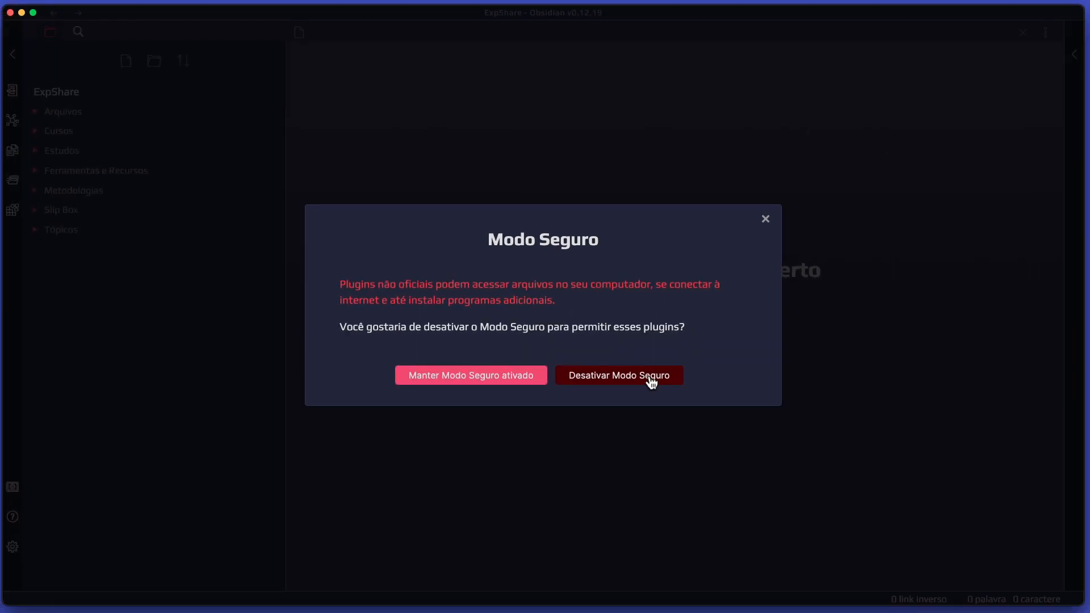
click(625, 383)
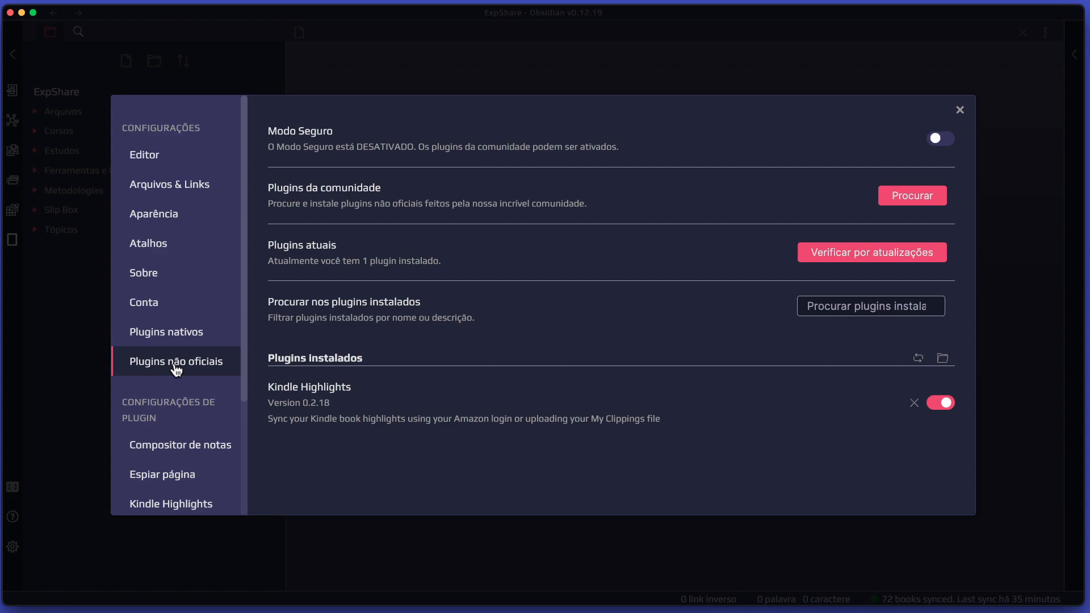
Step: Open the community plugin catalogue and look through the most downloaded plugins
click(914, 197)
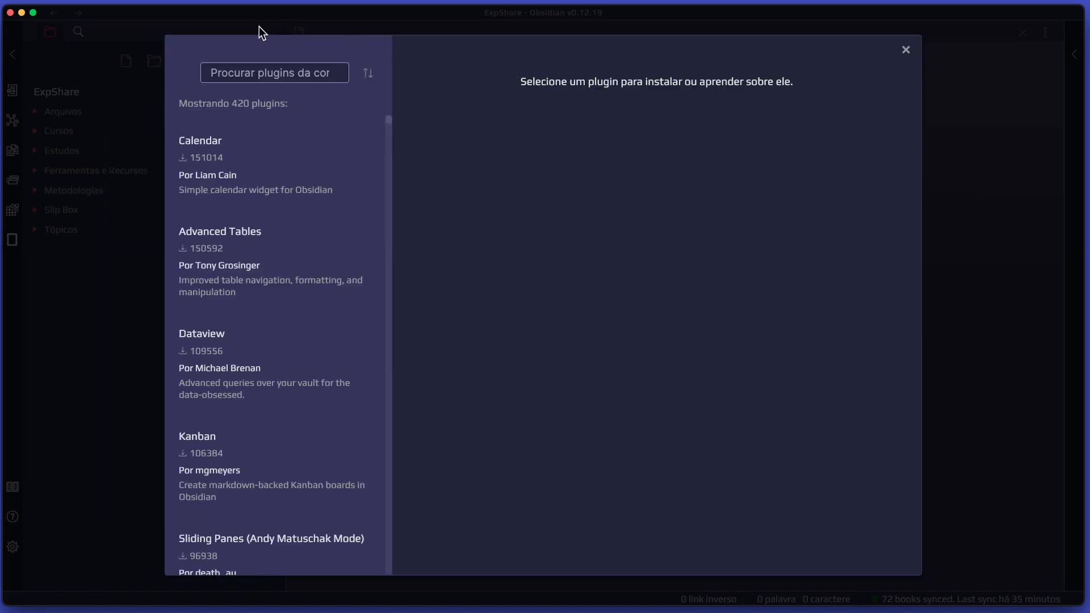
scroll(254, 233, down, 20)
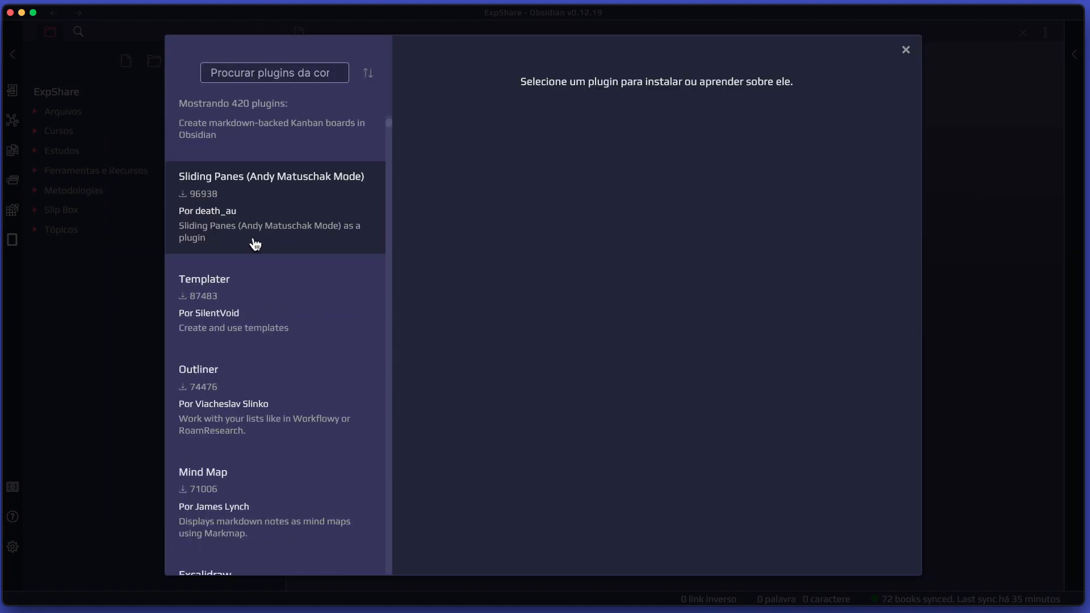
scroll(265, 322, down, 20)
scroll(264, 323, up, 20)
scroll(264, 322, up, 15)
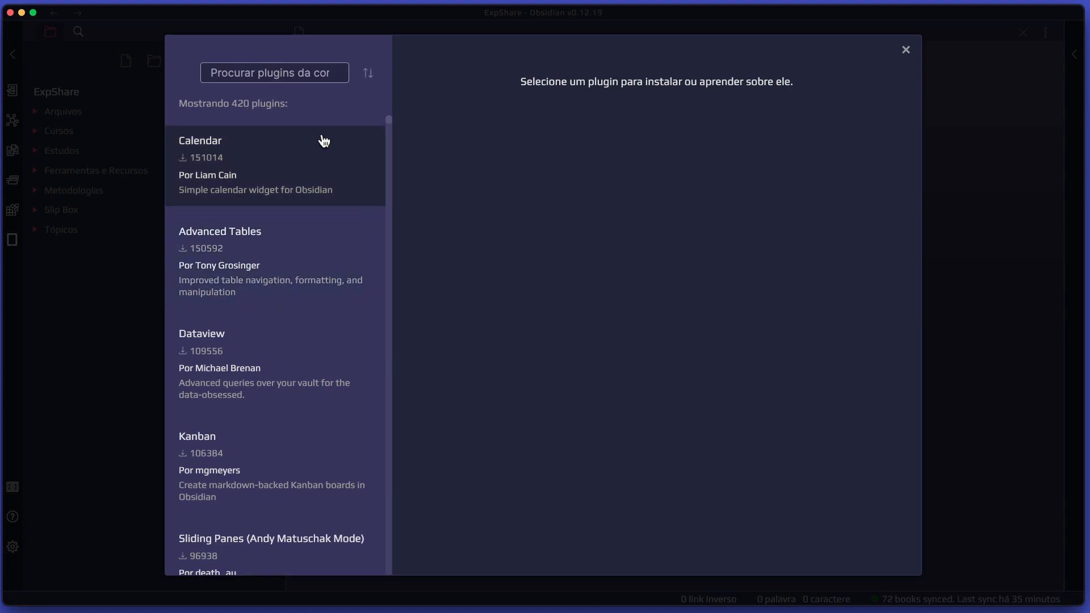
scroll(281, 250, down, 1)
scroll(282, 254, down, 5)
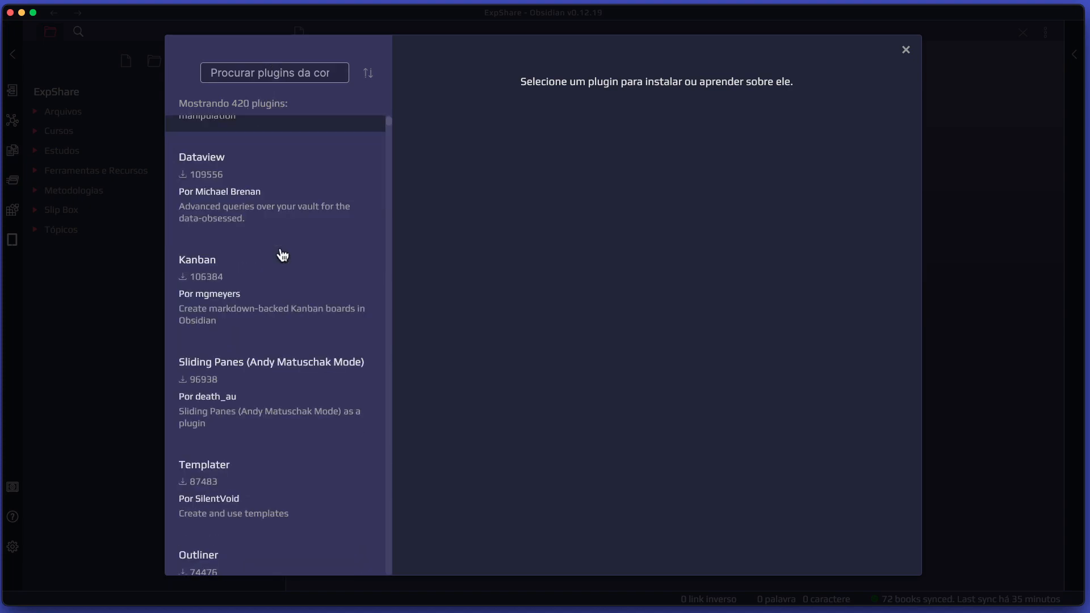
scroll(282, 255, down, 6)
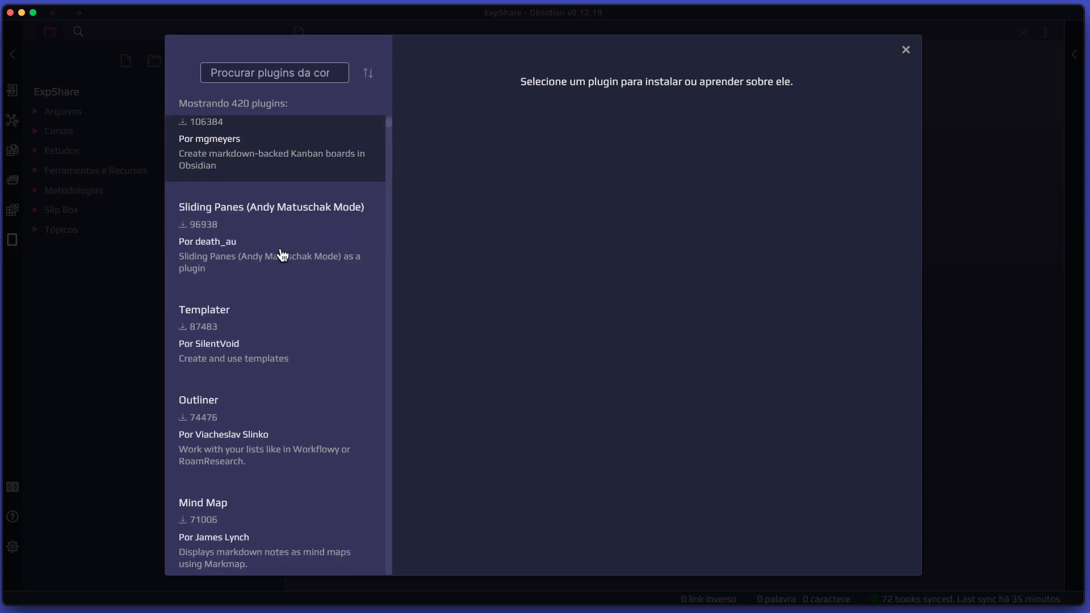
scroll(282, 255, down, 3)
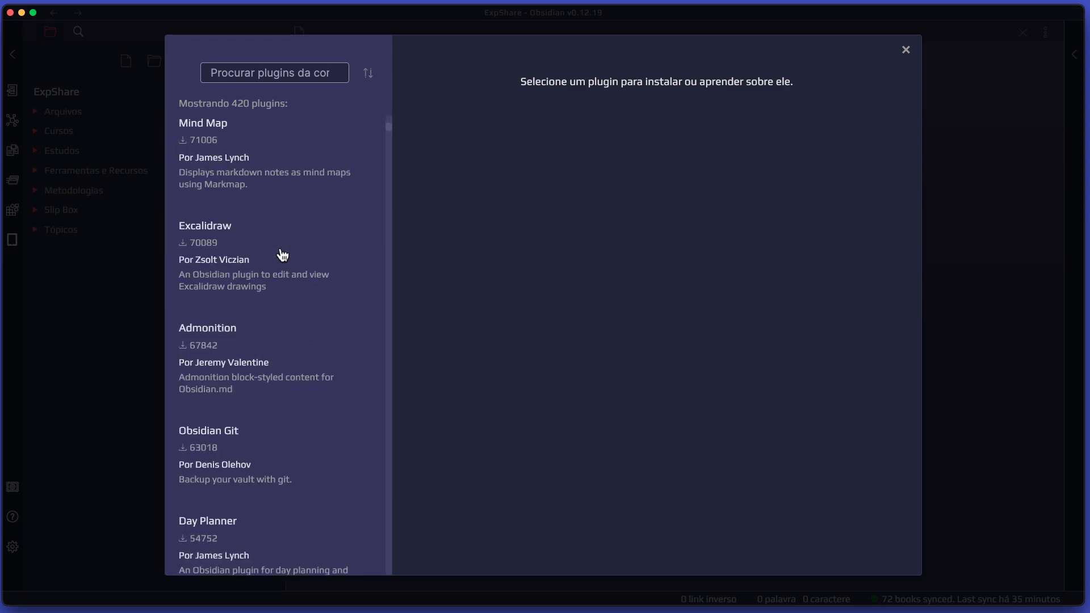
scroll(311, 198, down, 1)
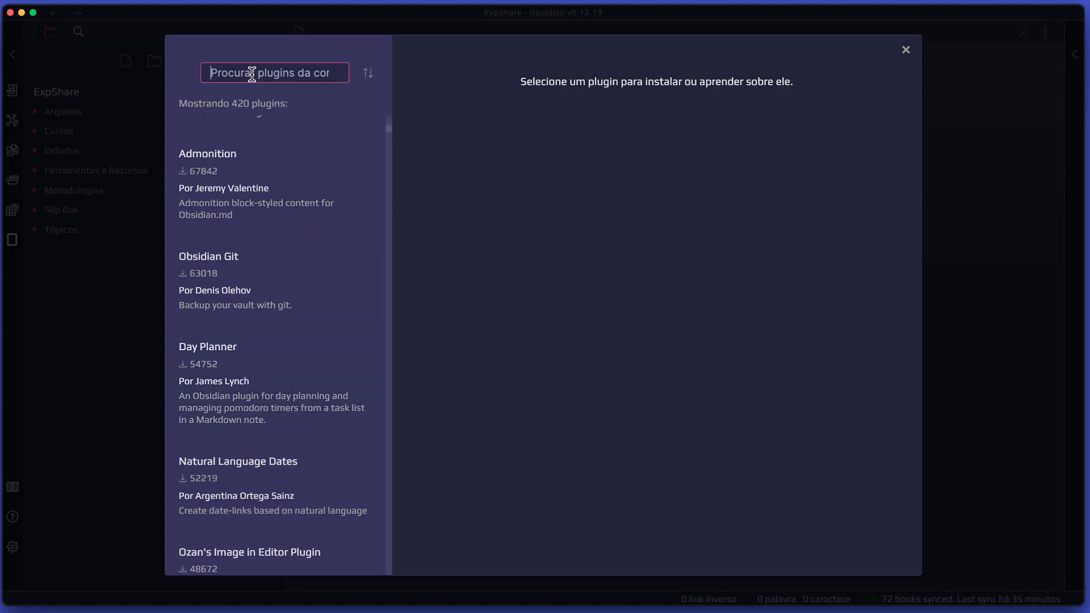
Step: Search the community plugins for "day planner" and open the Day Planner plugin's details
text(day pll)
key(BackSpace)
key(BackSpace)
text(lanner)
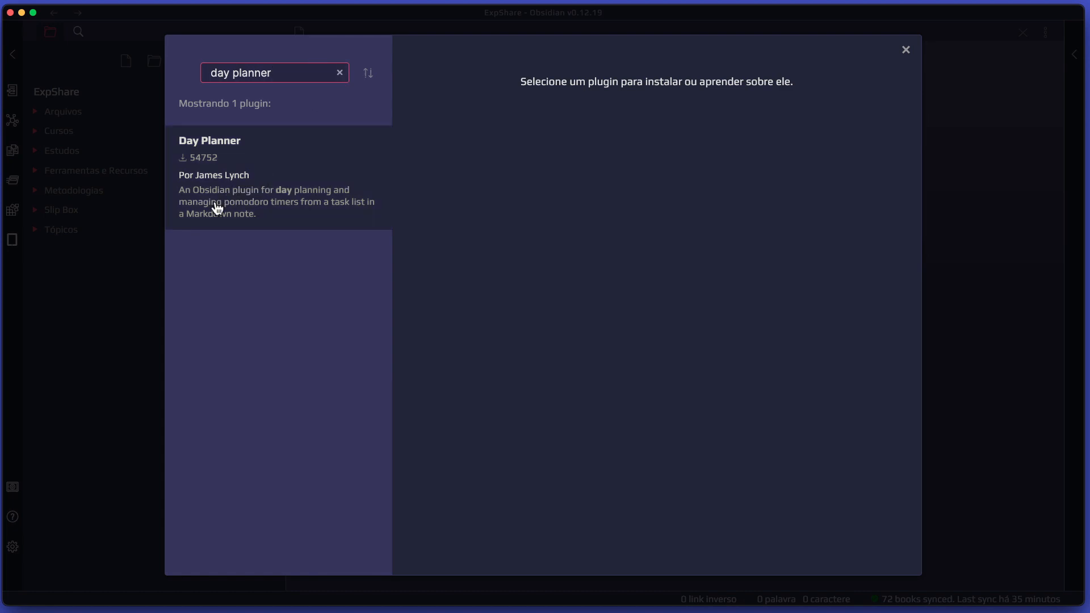
click(275, 153)
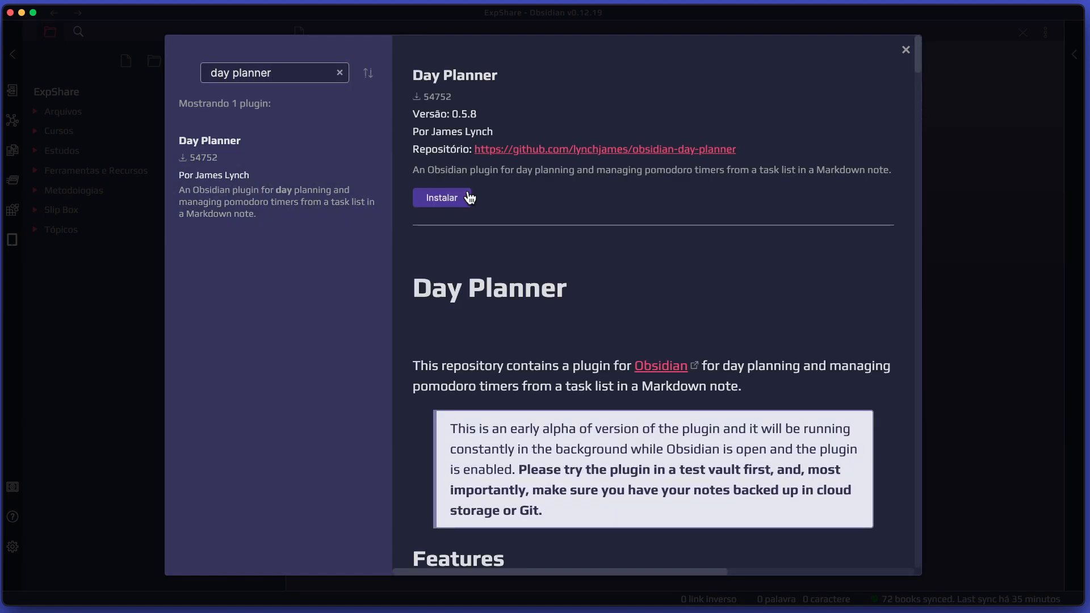
Step: Install the Day Planner plugin and activate it
click(461, 199)
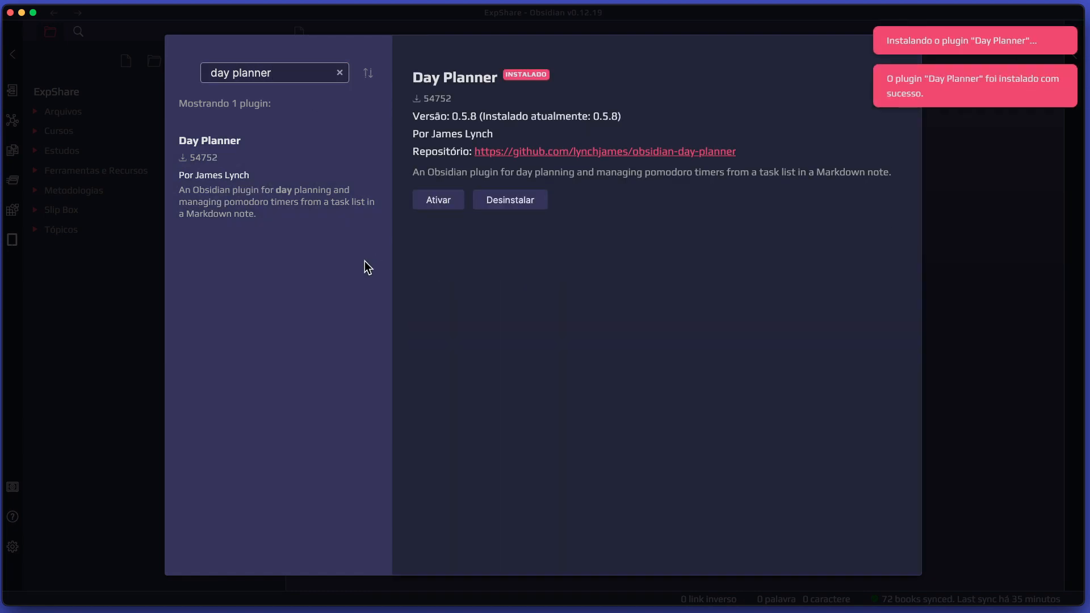
click(435, 206)
scroll(664, 244, down, 3)
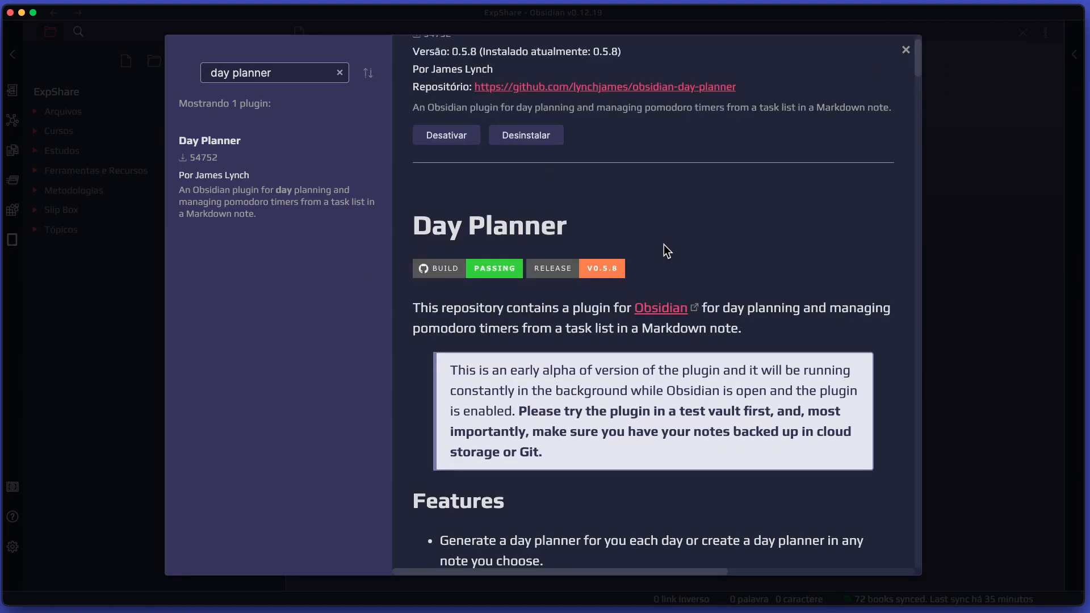
scroll(625, 249, up, 3)
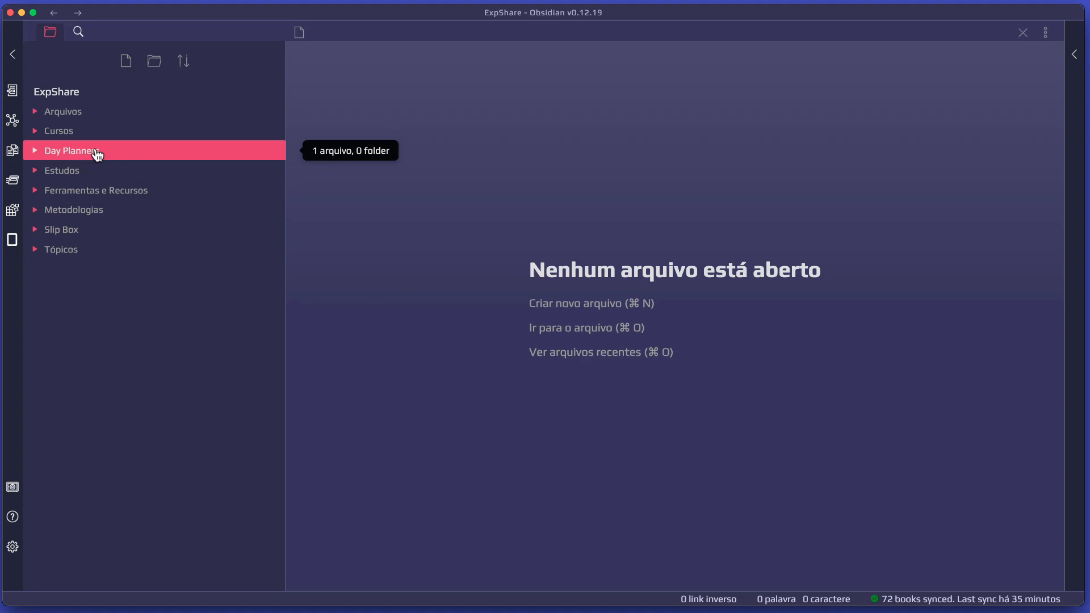
Step: Open the Day Planner-20211222 note in the Day Planners folder
click(32, 152)
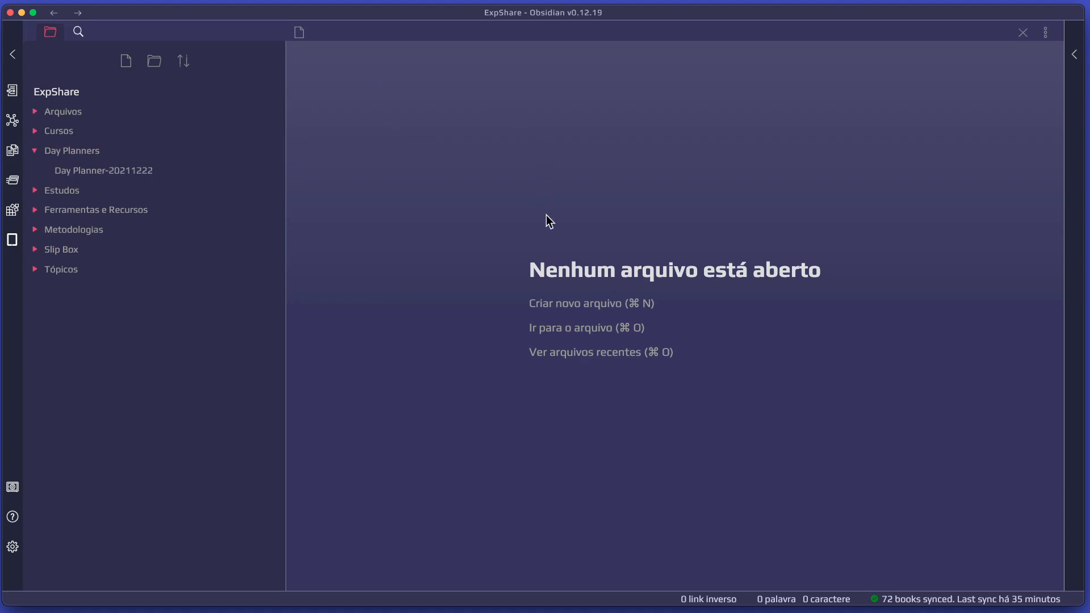
click(144, 176)
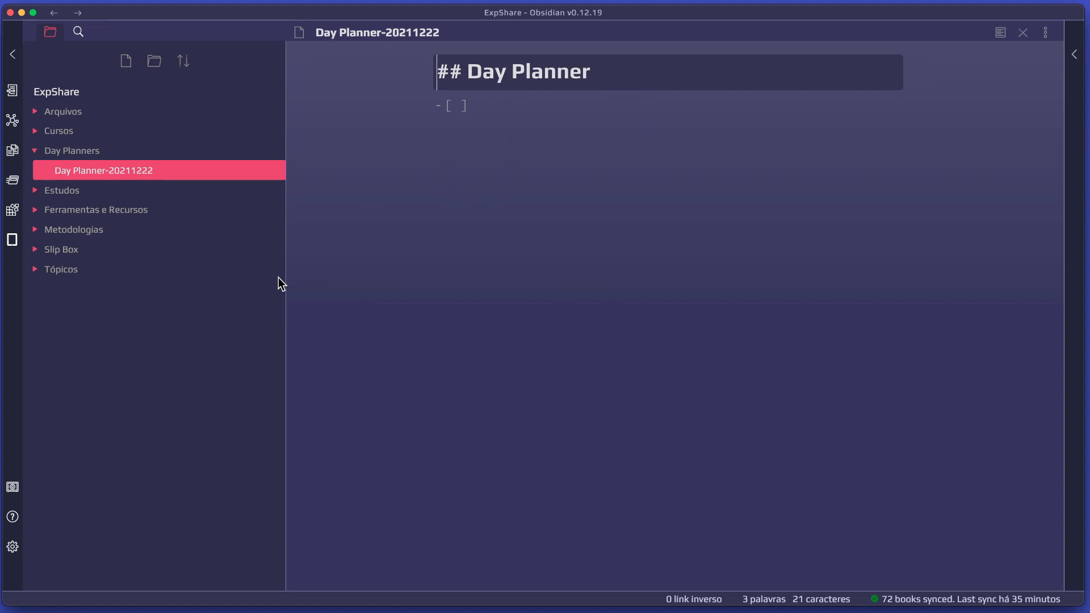
Step: Switch the installed Day Planner plugin off and on again, and open its own settings
click(12, 548)
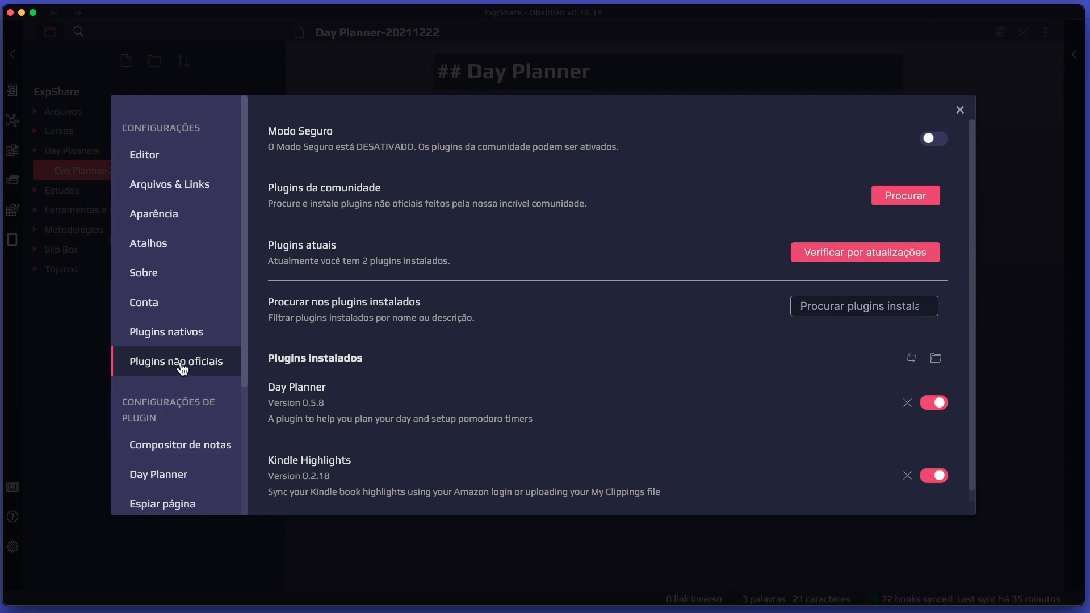
scroll(387, 397, down, 1)
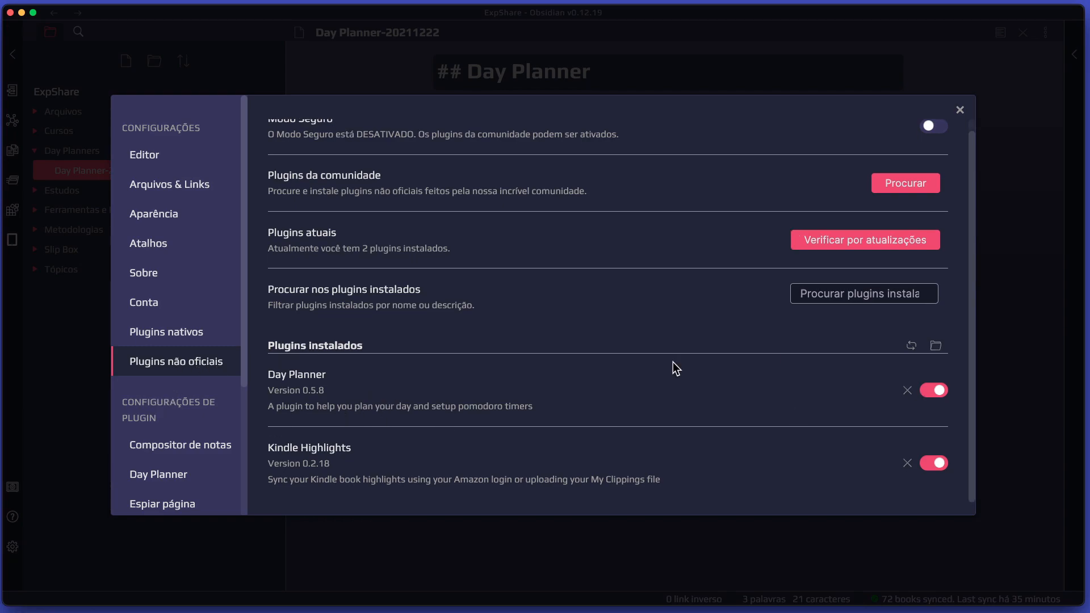
click(937, 392)
click(937, 393)
scroll(193, 193, down, 5)
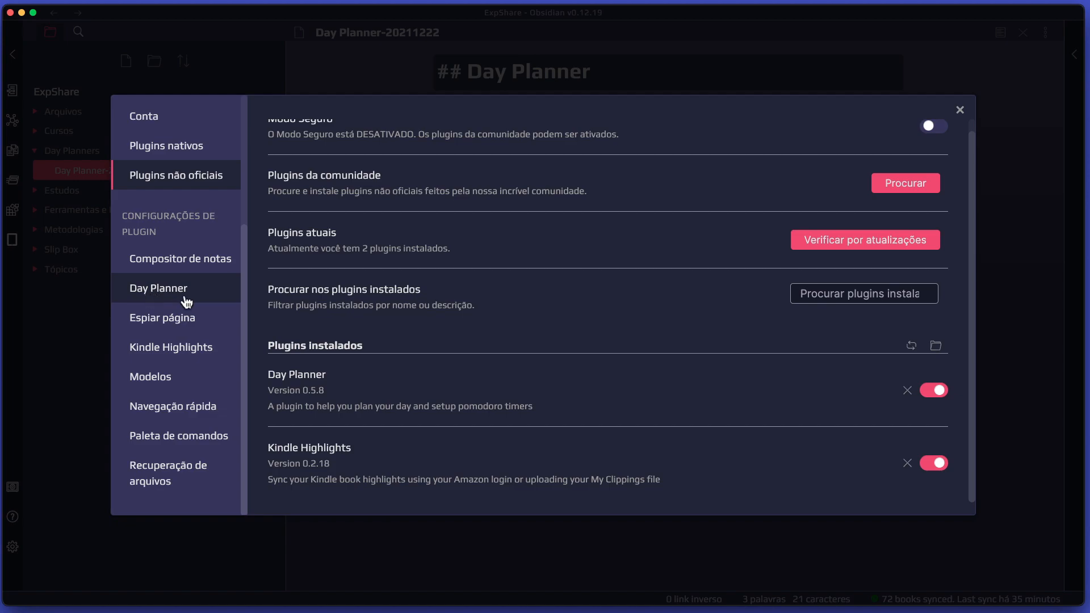
click(159, 294)
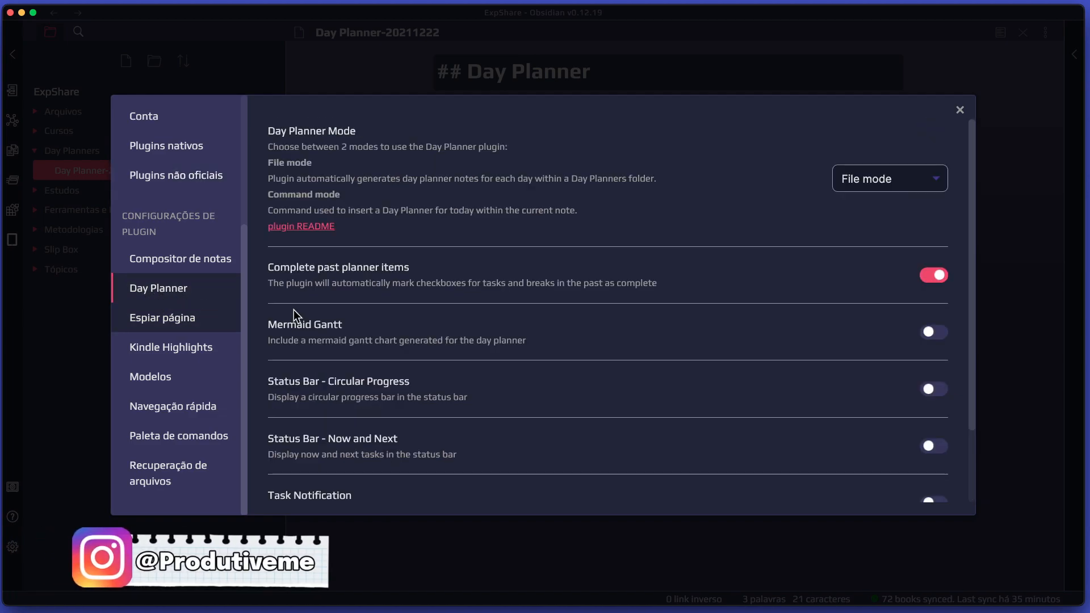
Step: Examine the Day Planner settings, including the two planner modes, past item completion, Mermaid Gantt, status bar and notification options
scroll(632, 250, down, 3)
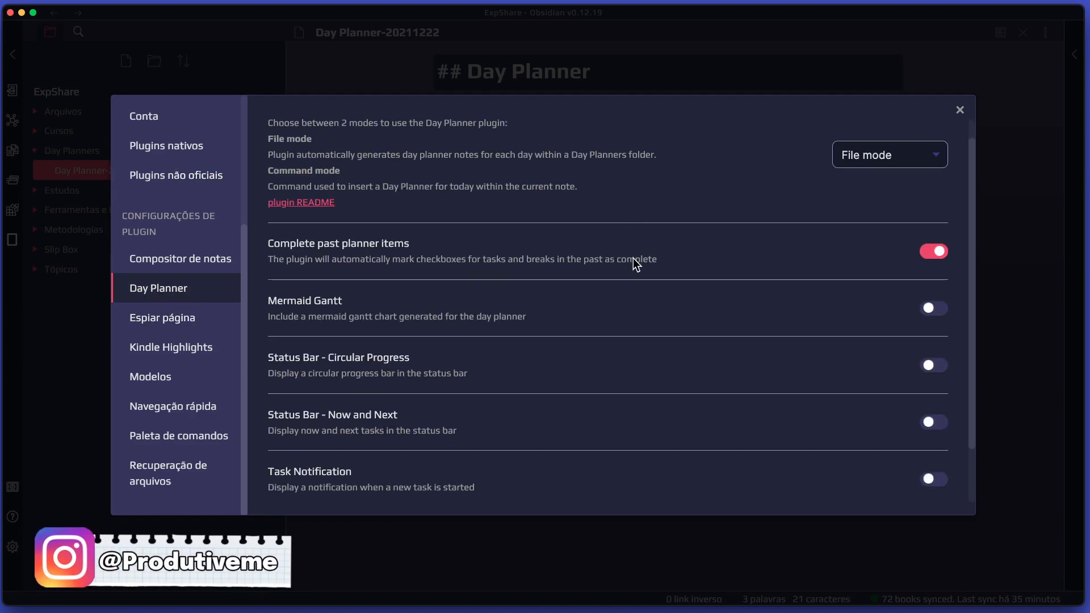
scroll(633, 284, up, 3)
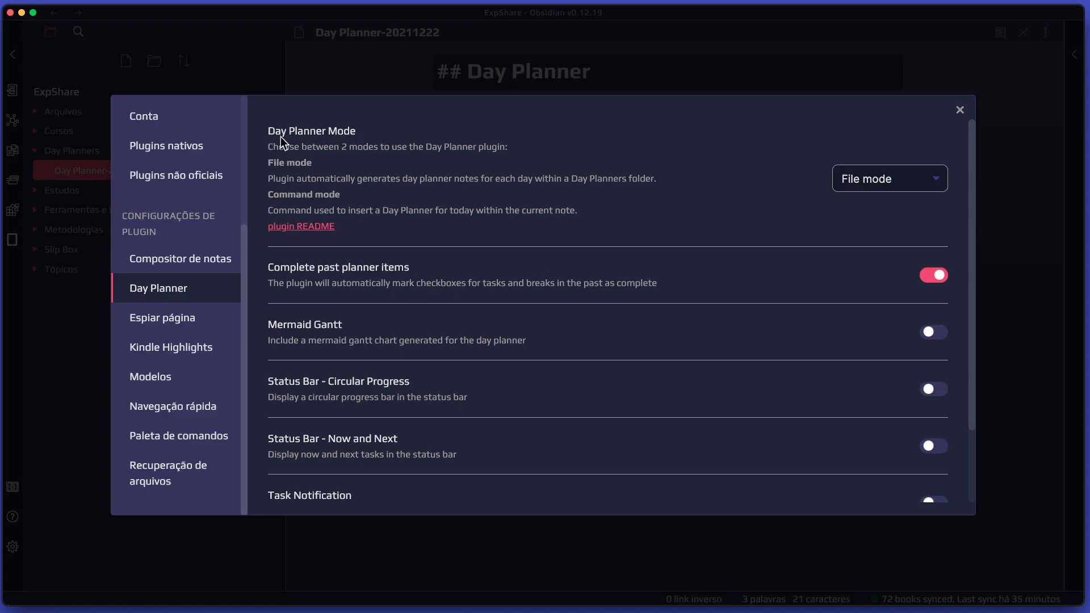
click(903, 183)
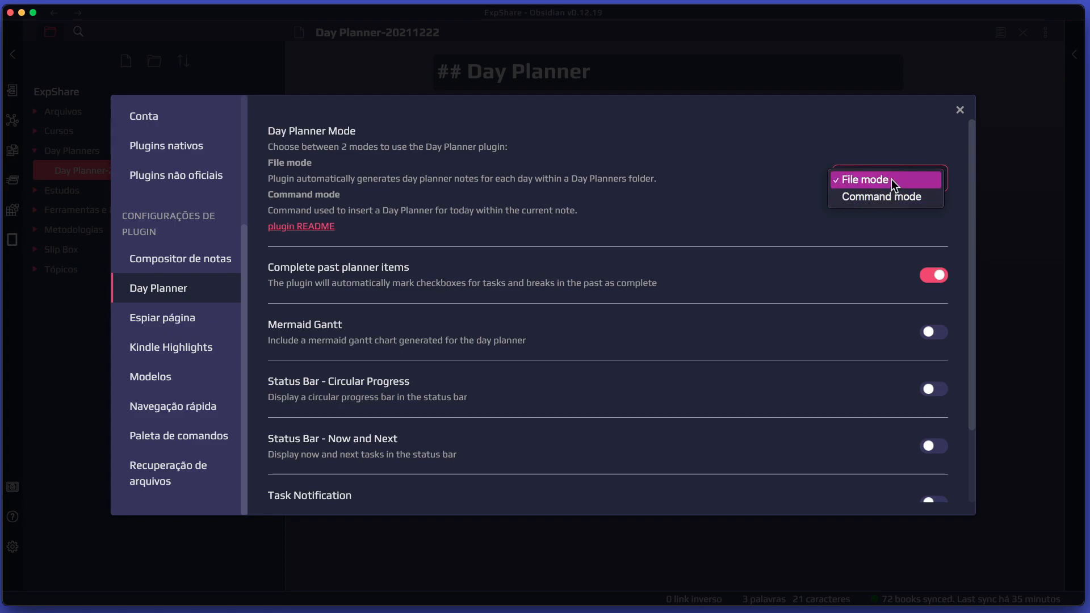
click(802, 149)
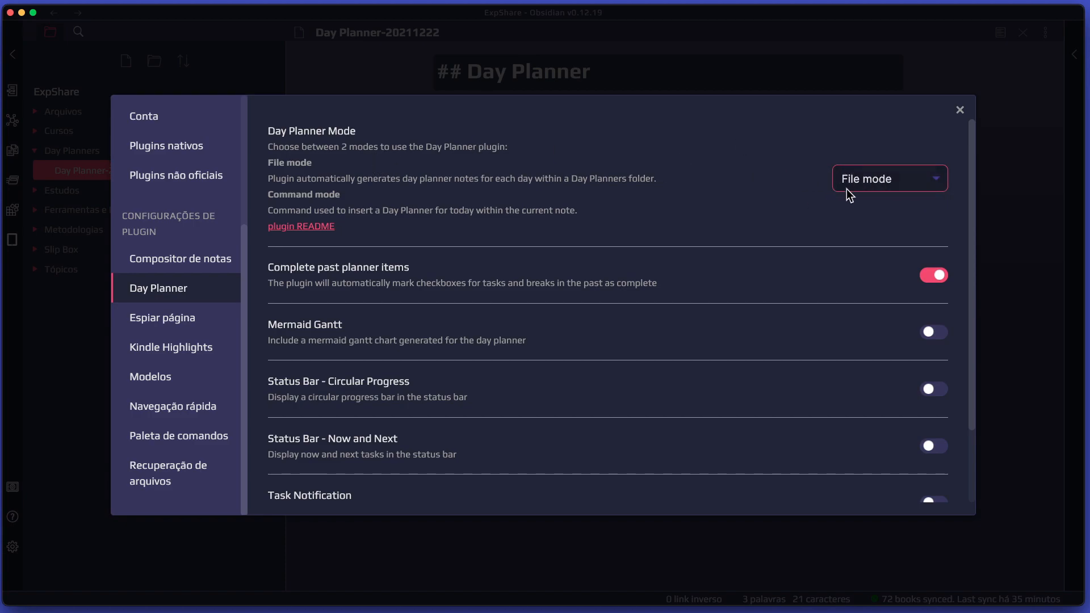
scroll(866, 190, down, 1)
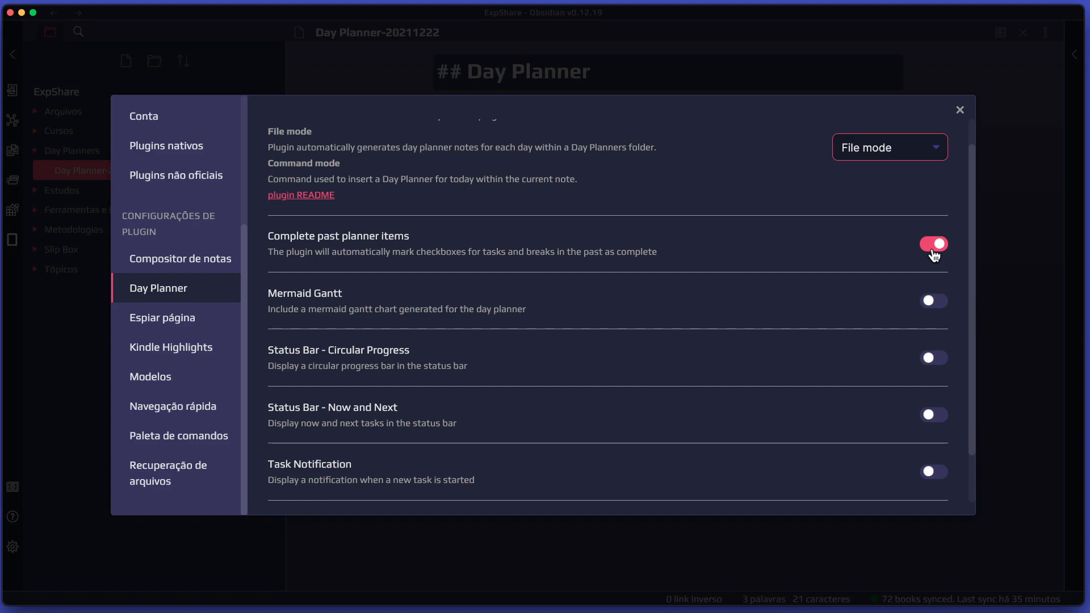
scroll(884, 287, down, 1)
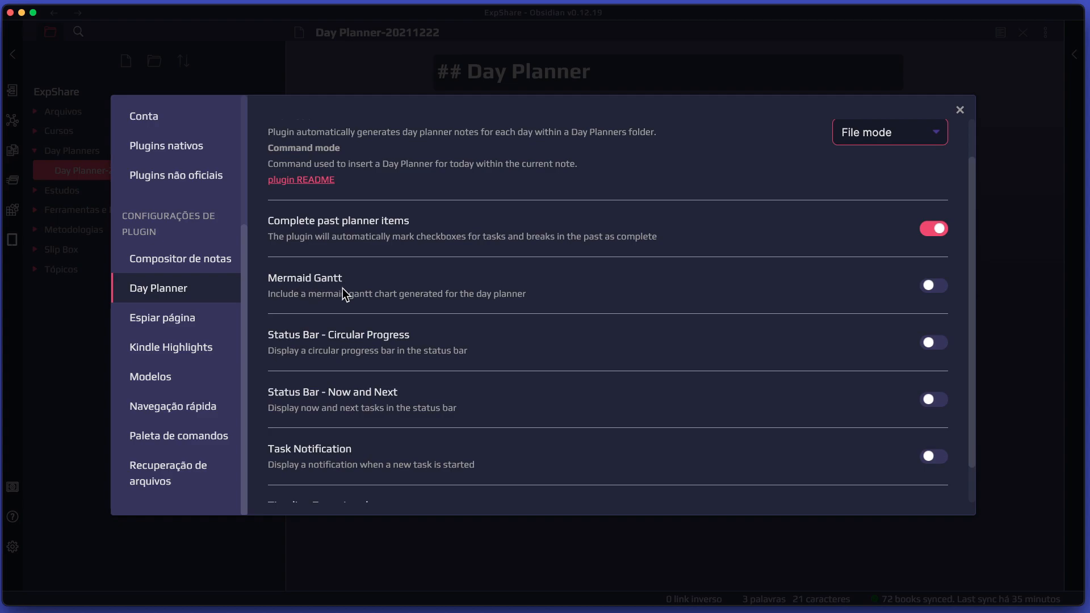
scroll(341, 288, down, 1)
scroll(307, 291, up, 1)
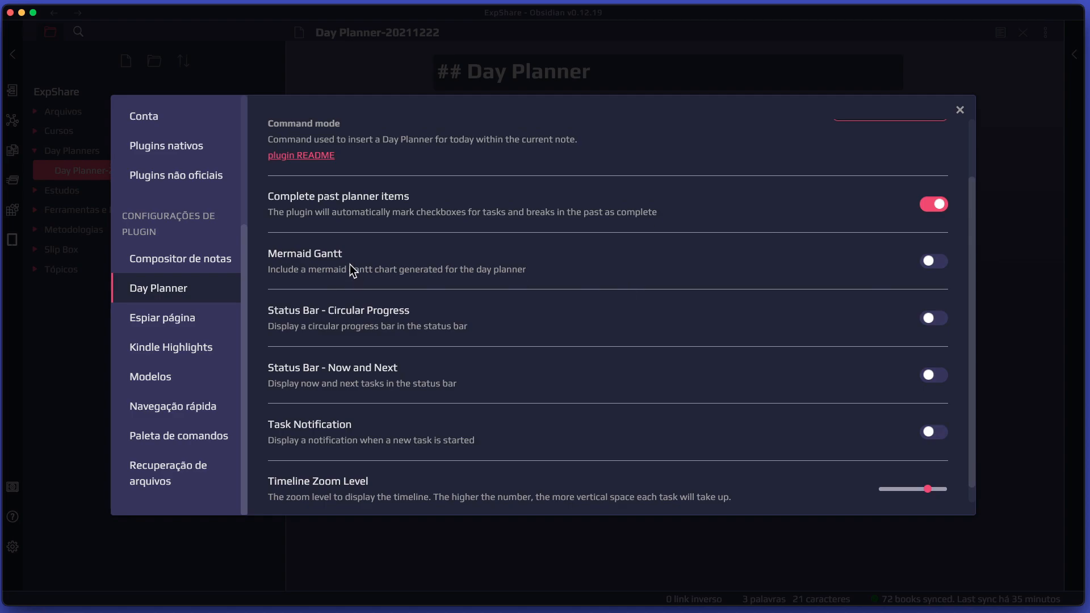
scroll(383, 275, down, 1)
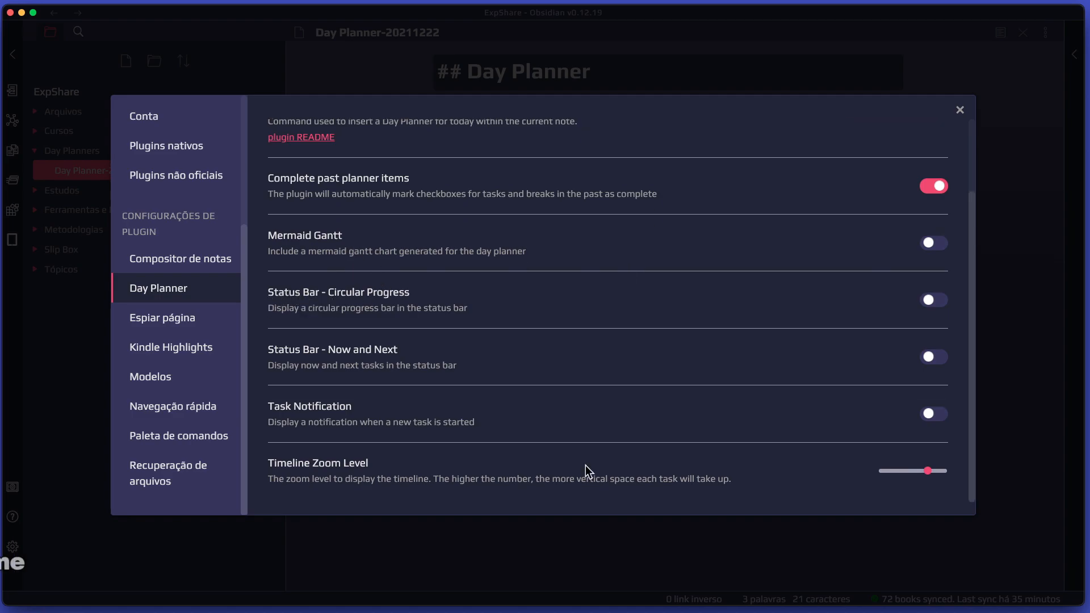
Step: Enable the Circular Progress and Now and Next status bar options, adjust the Timeline Zoom Level, and close the settings
click(941, 299)
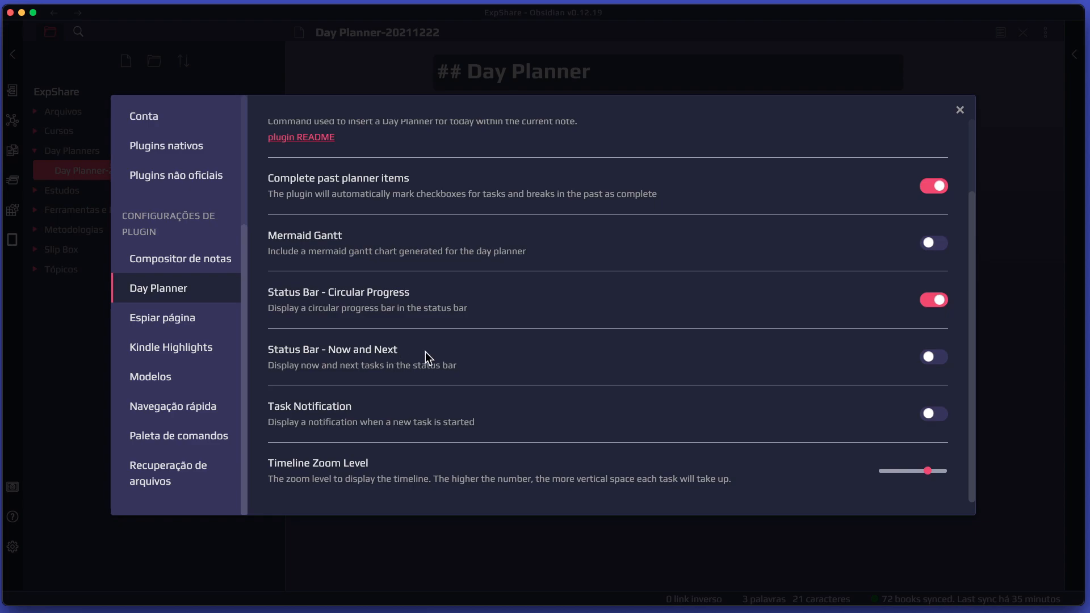
click(920, 355)
drag(931, 472, 916, 472)
scroll(592, 410, up, 3)
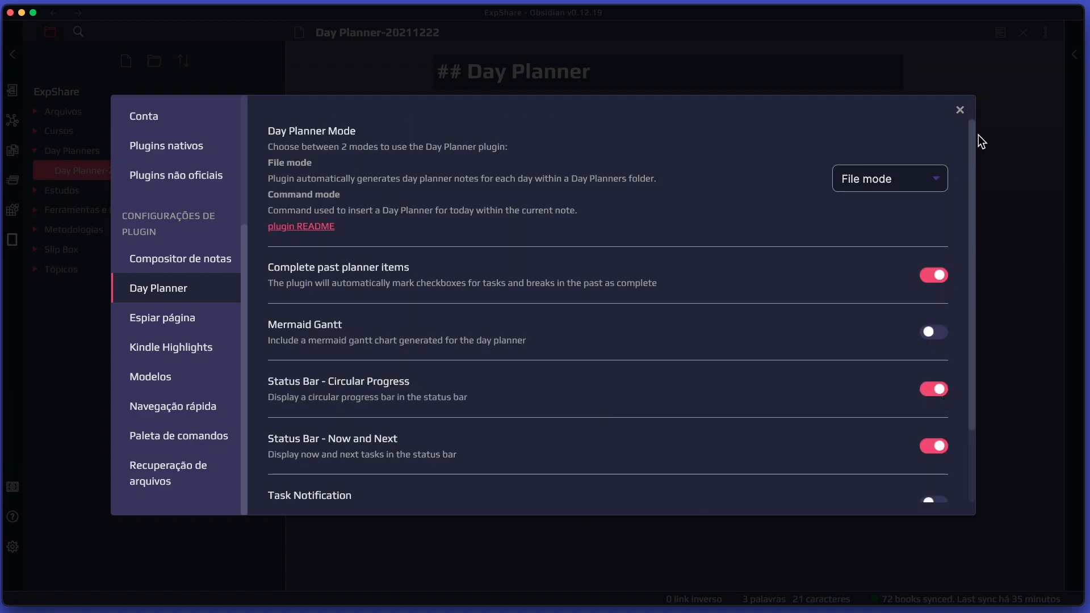
click(960, 111)
Step: Delete the empty checkbox item under the Day Planner heading in the note
click(550, 100)
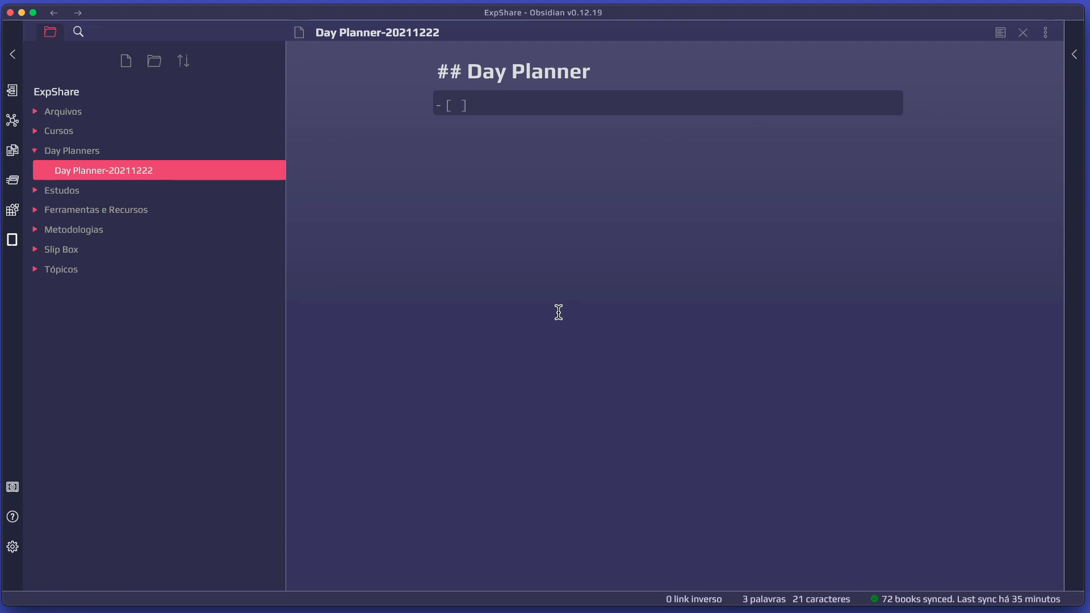
key(BackSpace)
key(BackSpace)
key(BackSpace)
key(BackSpace)
key(BackSpace)
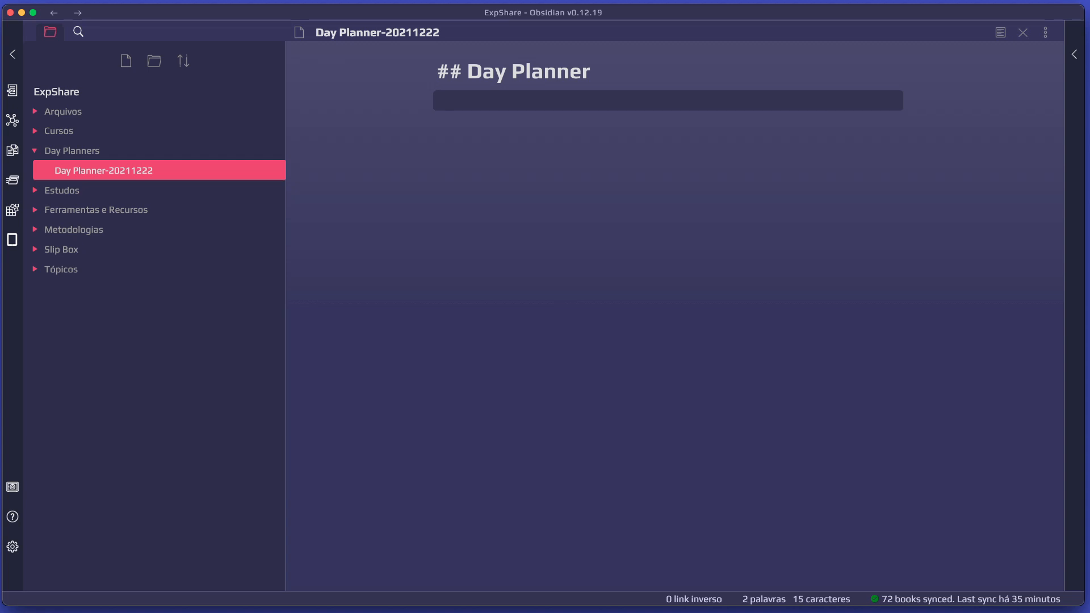
Step: Add a level-three heading "Manhã" under the Day Planner heading, with the unchecked task "08:00 Acordar" below it
key(Return)
text(### Manhã)
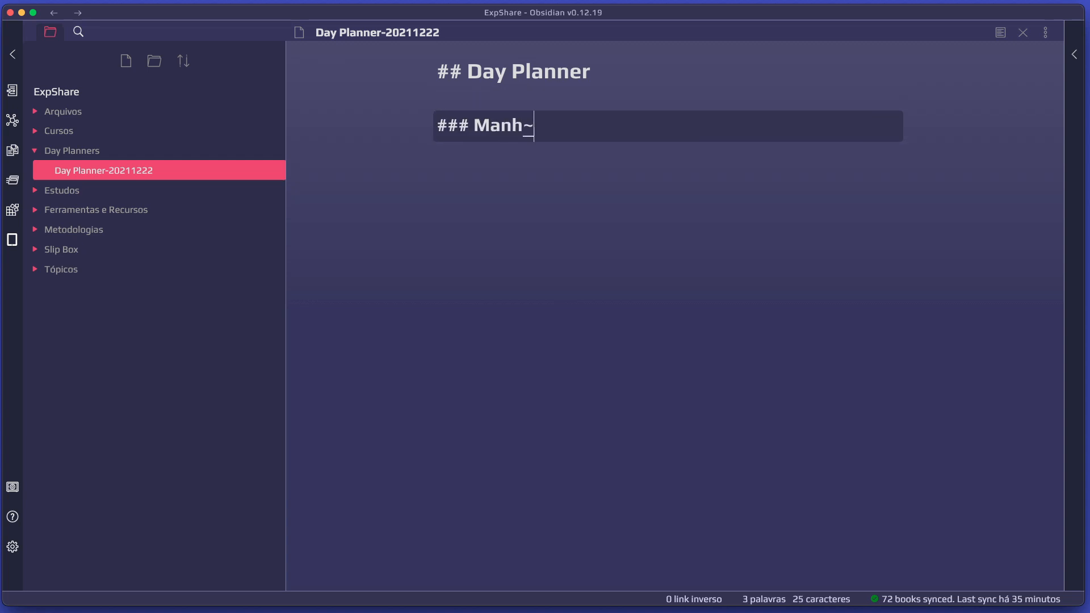
key(Return)
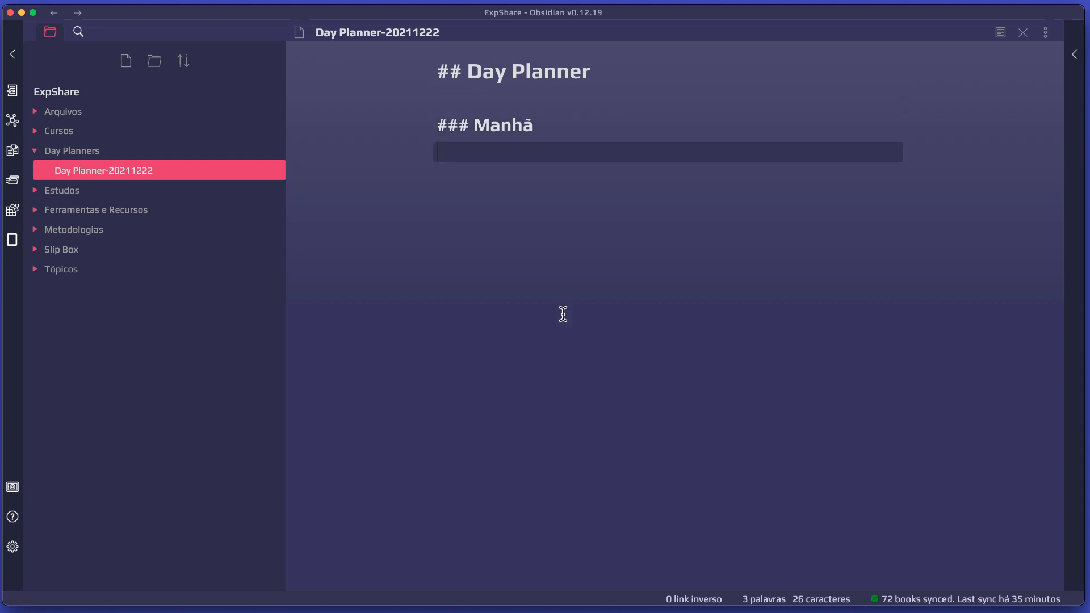
text(-)
key(BackSpace)
text(-)
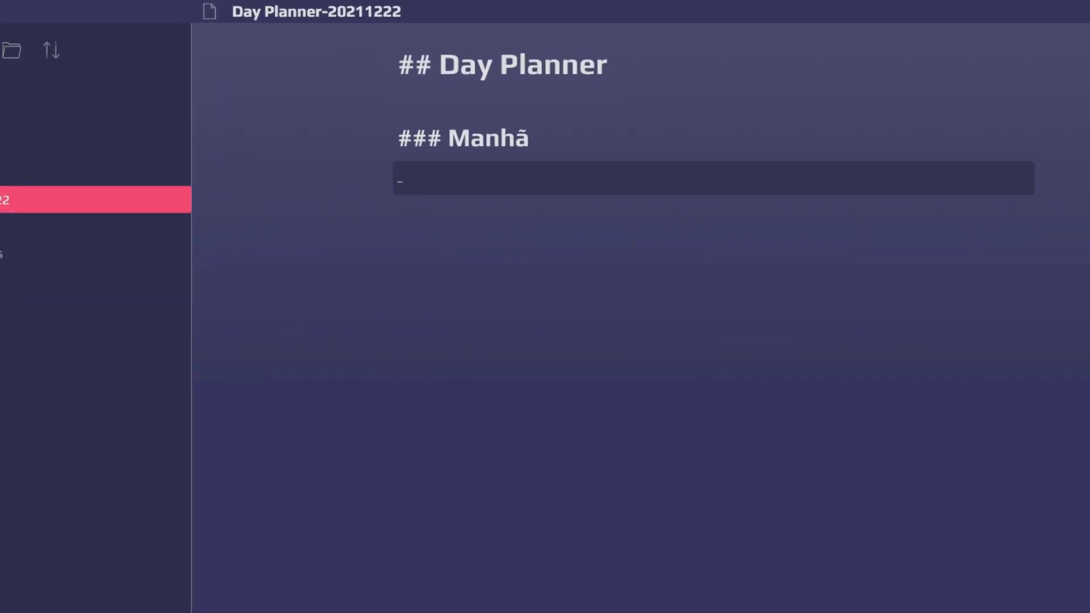
text( [ ])
text(08:00 Acordar)
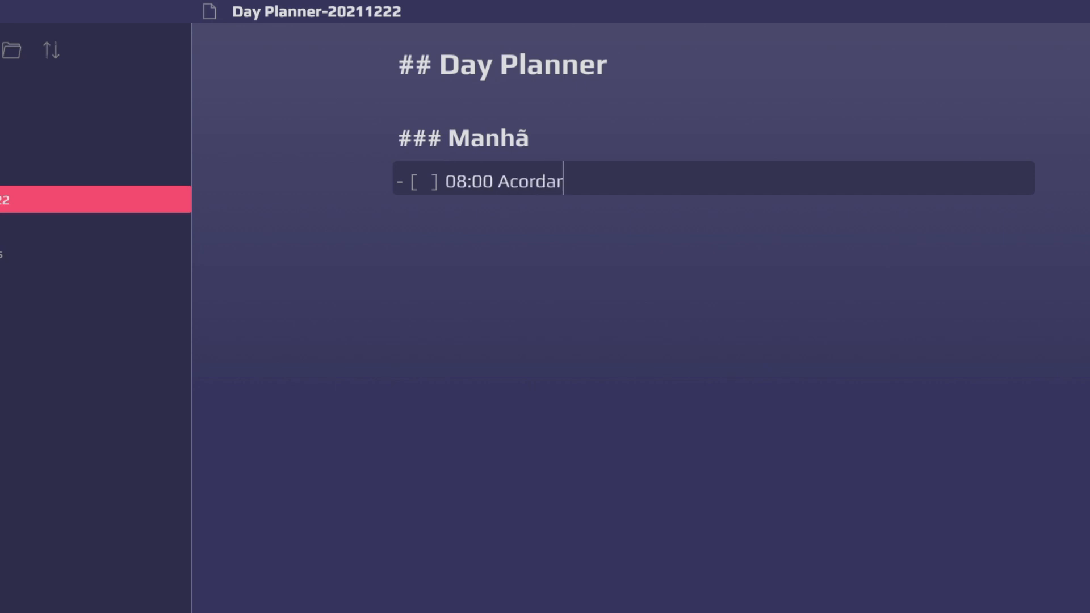
Step: Add the unchecked tasks "08:30 Tomar banho" and "09:00 Tomar Café" to the Manhã list
key(Return)
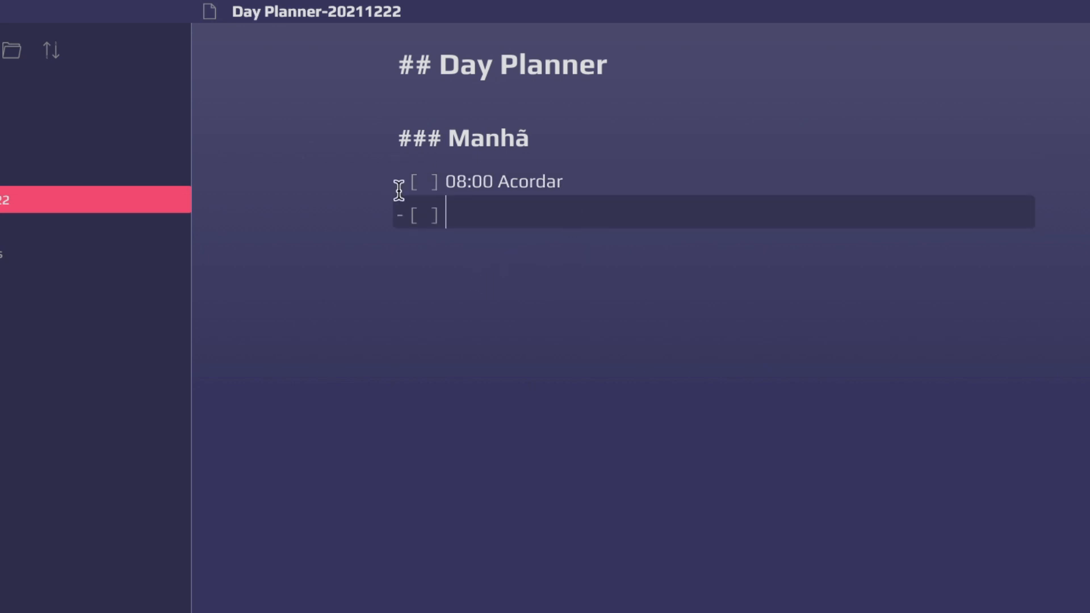
text(08:30)
text( Tomar ba)
text(nho)
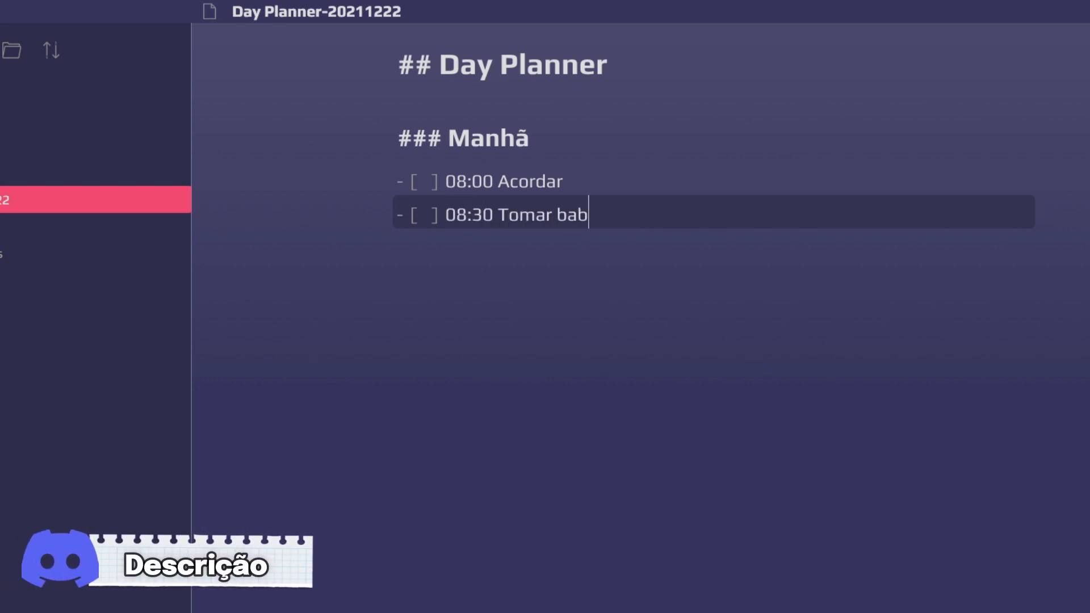
key(Return)
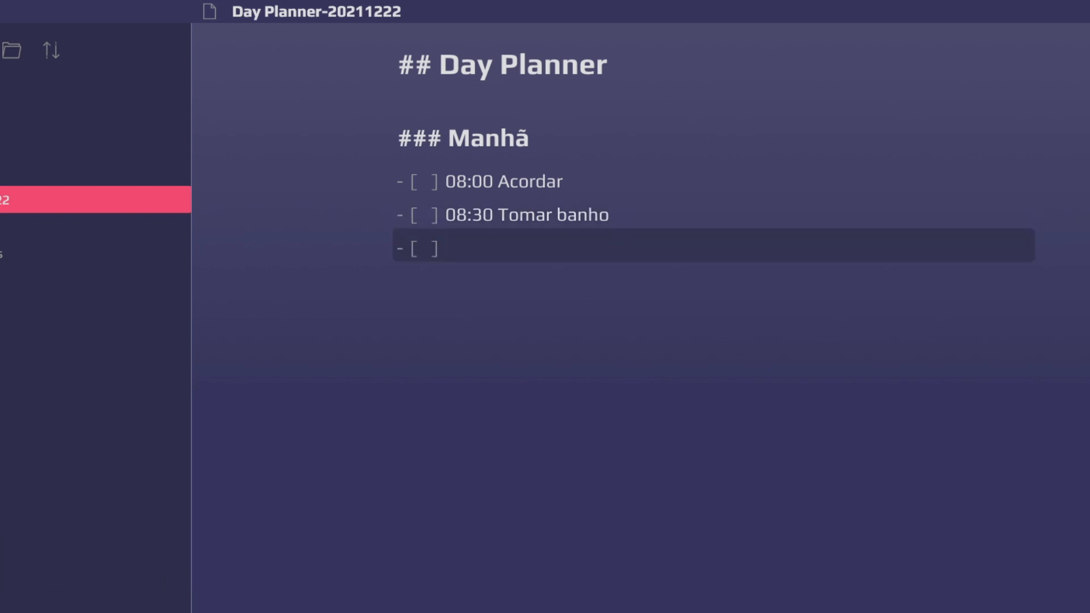
text(09:00)
key(BackSpace)
text(Toma)
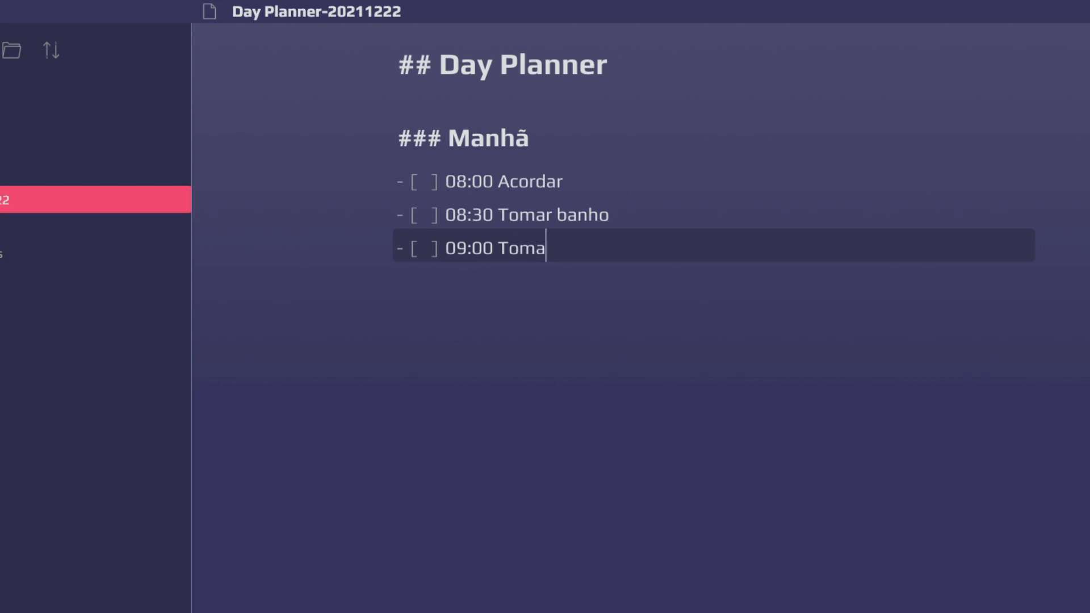
text(r Café)
Step: Add the unchecked task "09:20 Caminhada" to the Manhã list
key(Return)
text(10:)
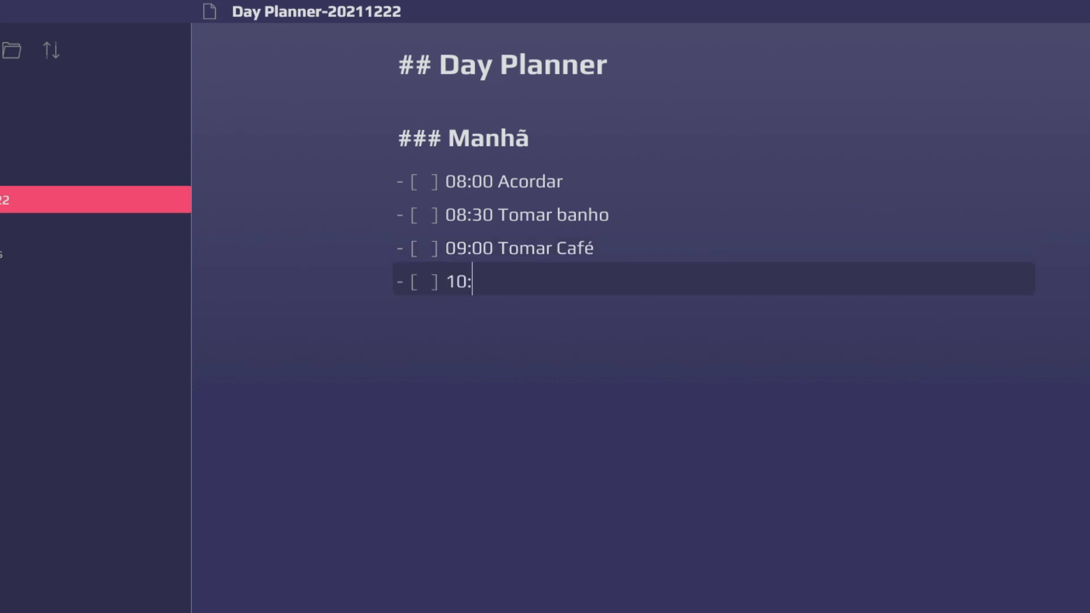
text(00)
key(BackSpace)
key(BackSpace)
key(BackSpace)
key(BackSpace)
key(BackSpace)
text(09:20 Caminhada)
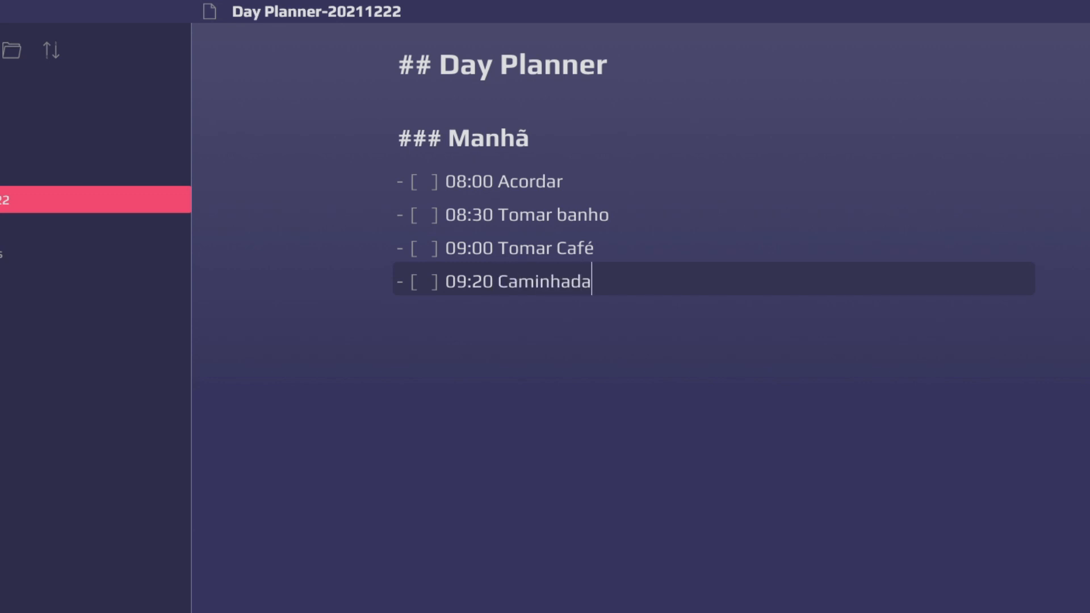
Step: Add the unchecked task "11:00 Começar o trabalho" to the end of the Manhã list
key(Return)
text(11:00 Começar o ra)
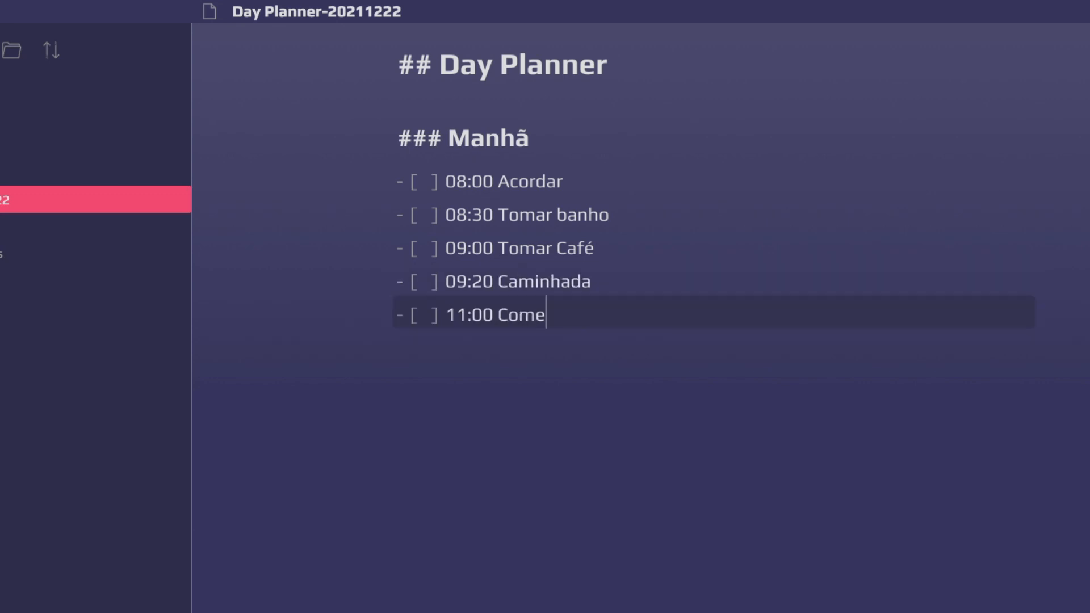
key(BackSpace)
key(BackSpace)
text(trabalho)
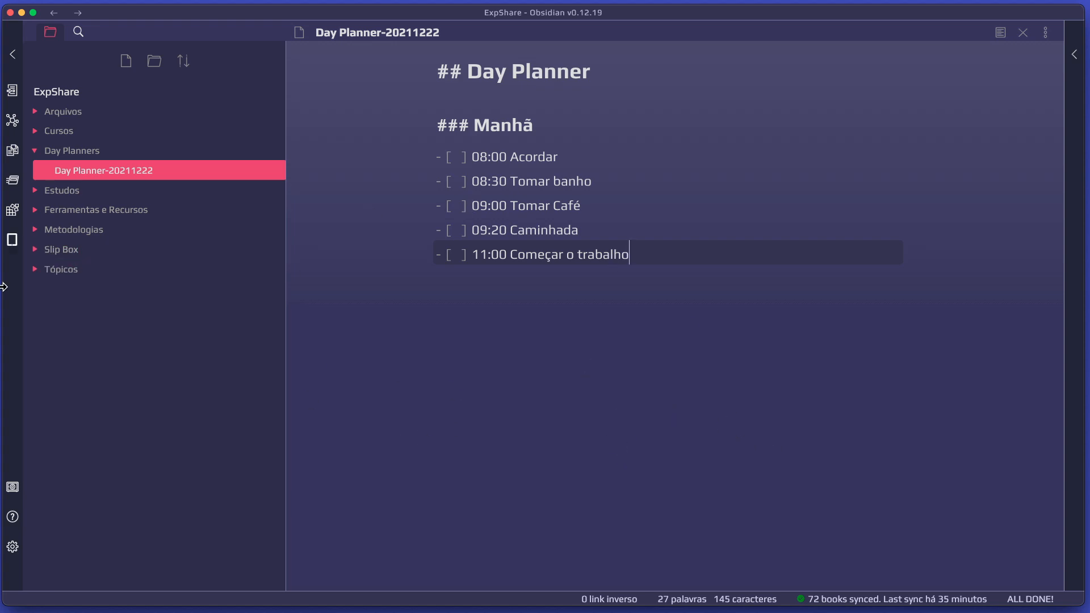
Step: Find Day Planner among the community plugins and open its description page
click(16, 555)
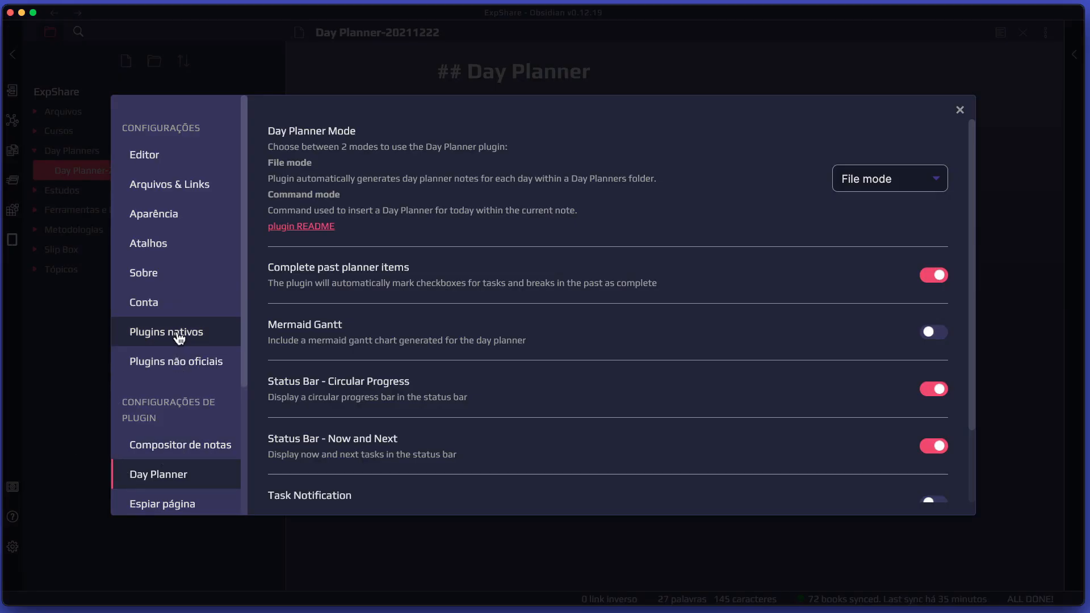
click(179, 367)
click(909, 197)
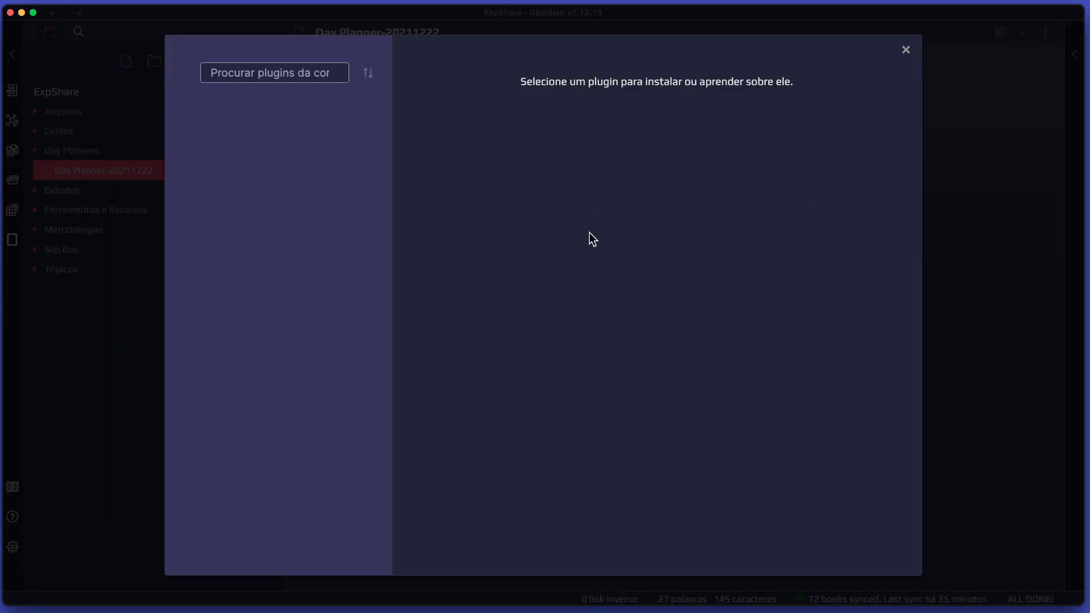
click(261, 70)
text(day planne)
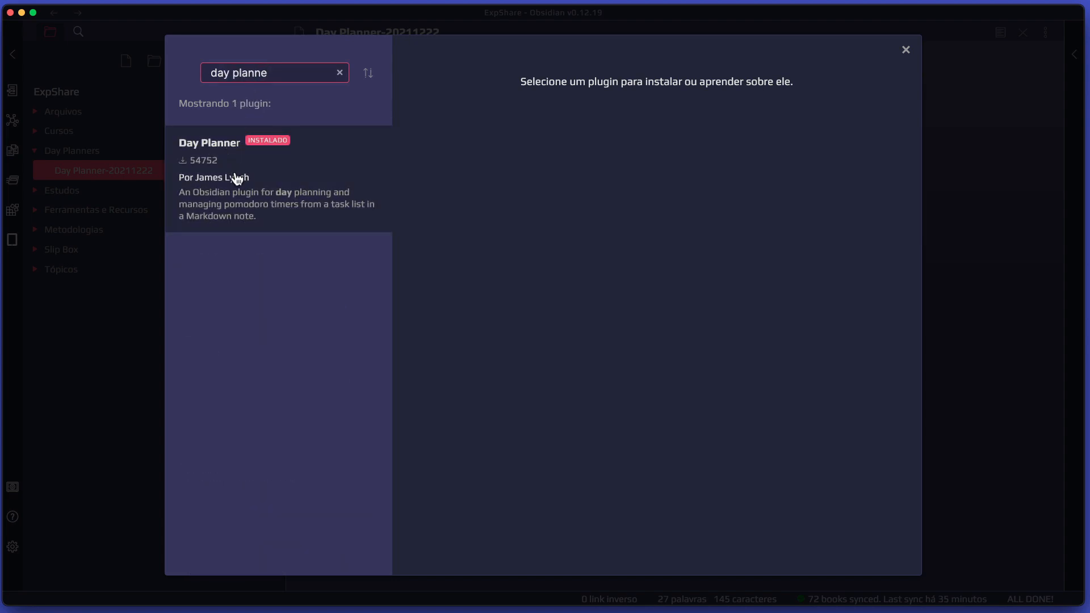
click(236, 176)
Step: Examine the Day Planner description's features, example note with vertical timeline, and usage section, and return to the note
scroll(573, 219, down, 3)
scroll(573, 219, up, 1)
scroll(573, 219, down, 7)
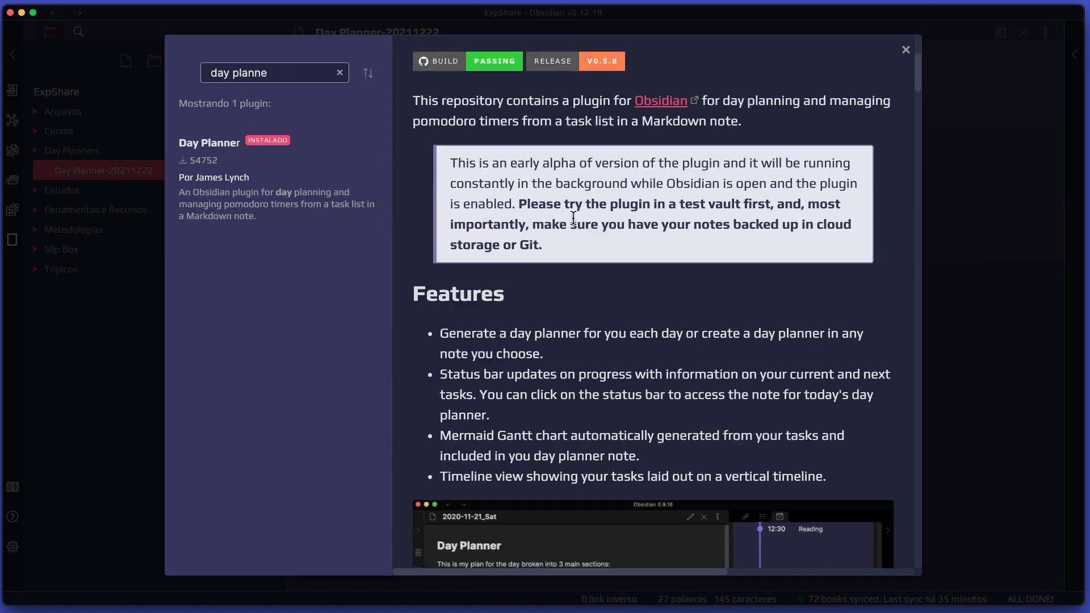
scroll(573, 219, down, 3)
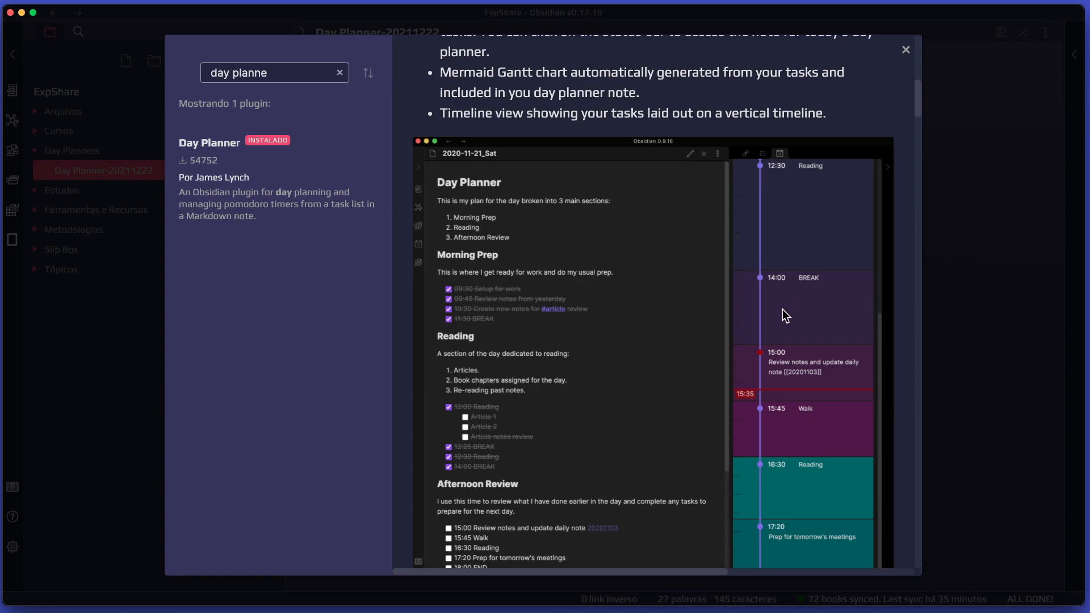
scroll(783, 341, down, 3)
scroll(792, 413, down, 1)
scroll(794, 417, up, 5)
scroll(795, 417, down, 4)
scroll(792, 410, down, 1)
scroll(792, 410, up, 2)
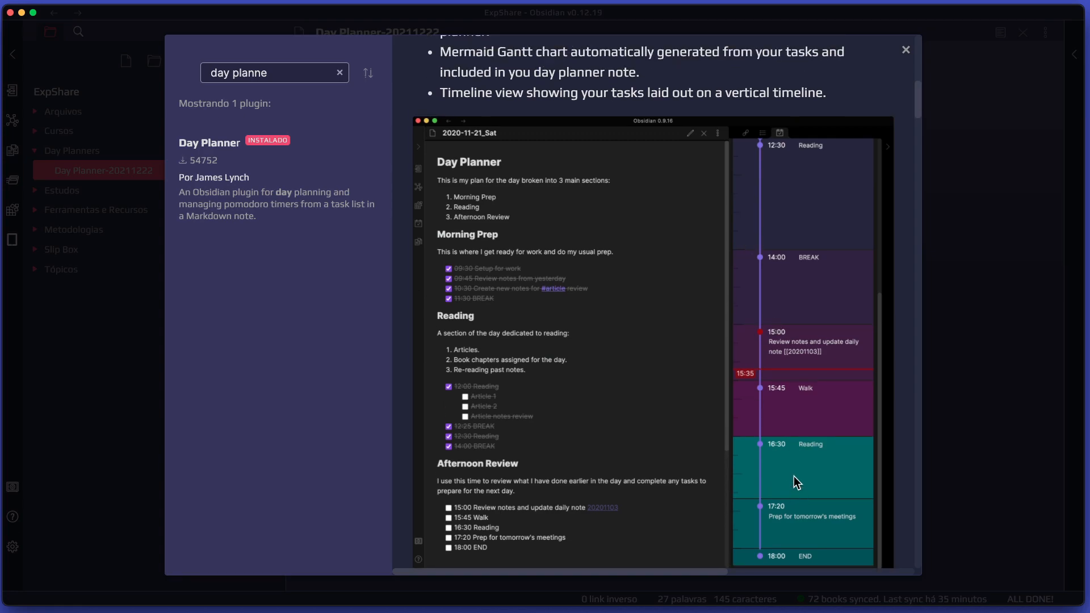
scroll(767, 298, up, 4)
scroll(785, 312, down, 2)
scroll(782, 315, up, 3)
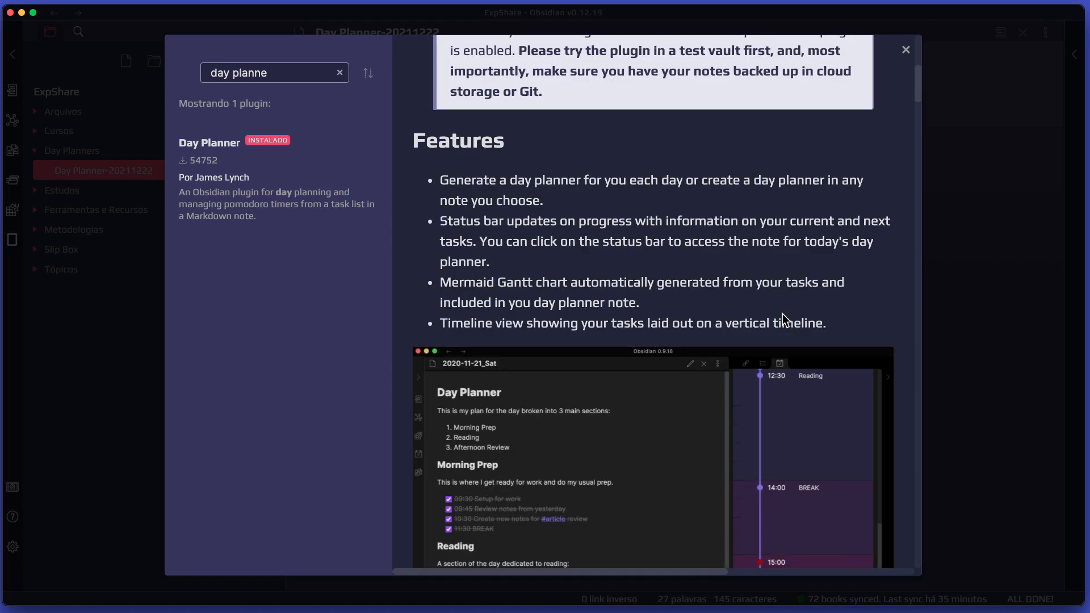
scroll(783, 315, down, 4)
scroll(782, 314, up, 1)
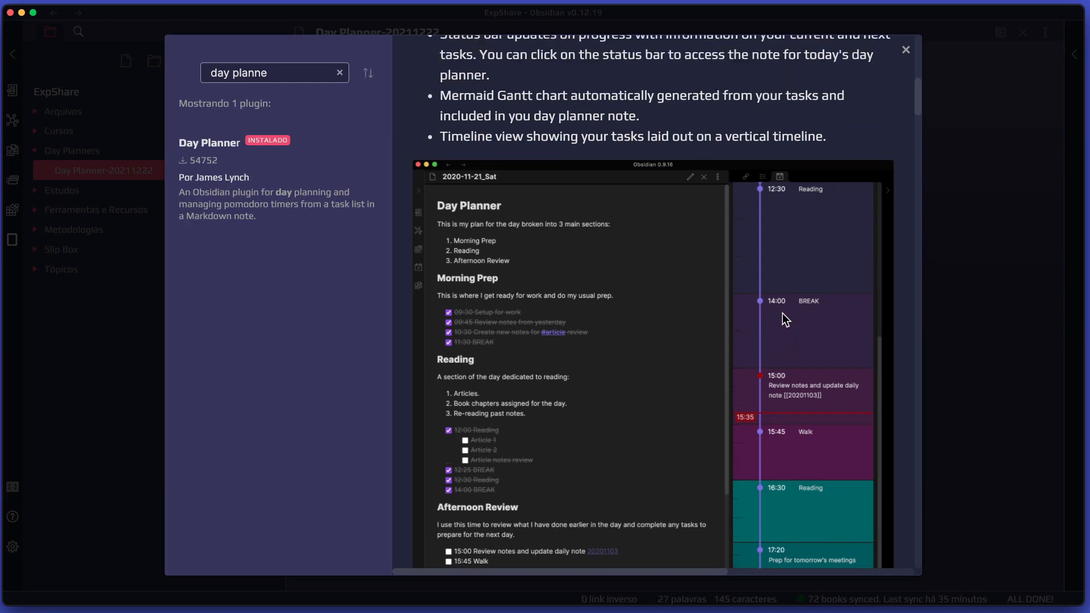
scroll(786, 277, down, 3)
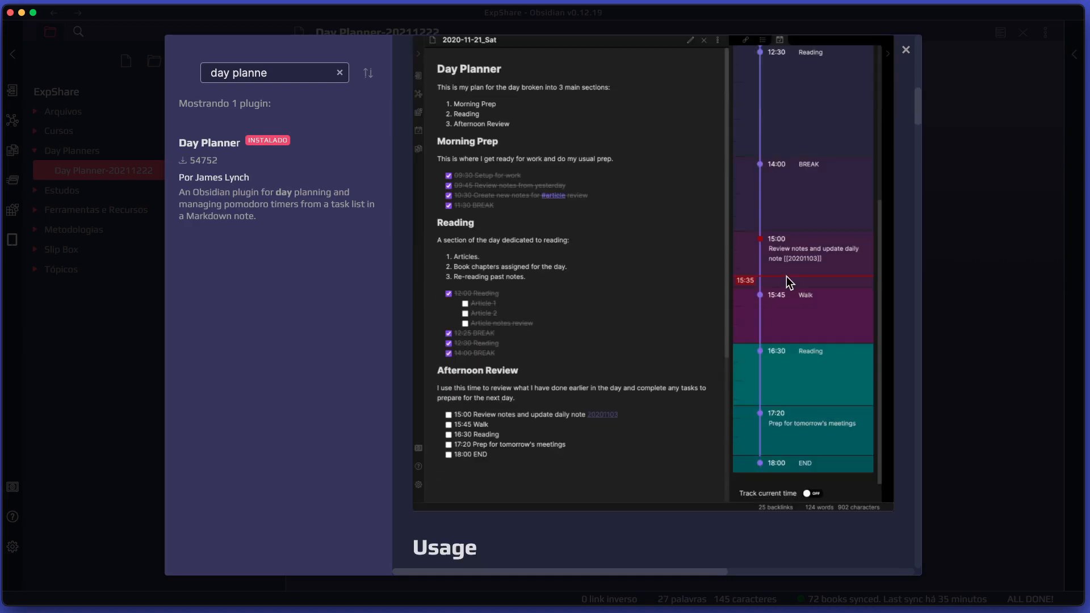
scroll(786, 277, up, 1)
scroll(688, 295, down, 5)
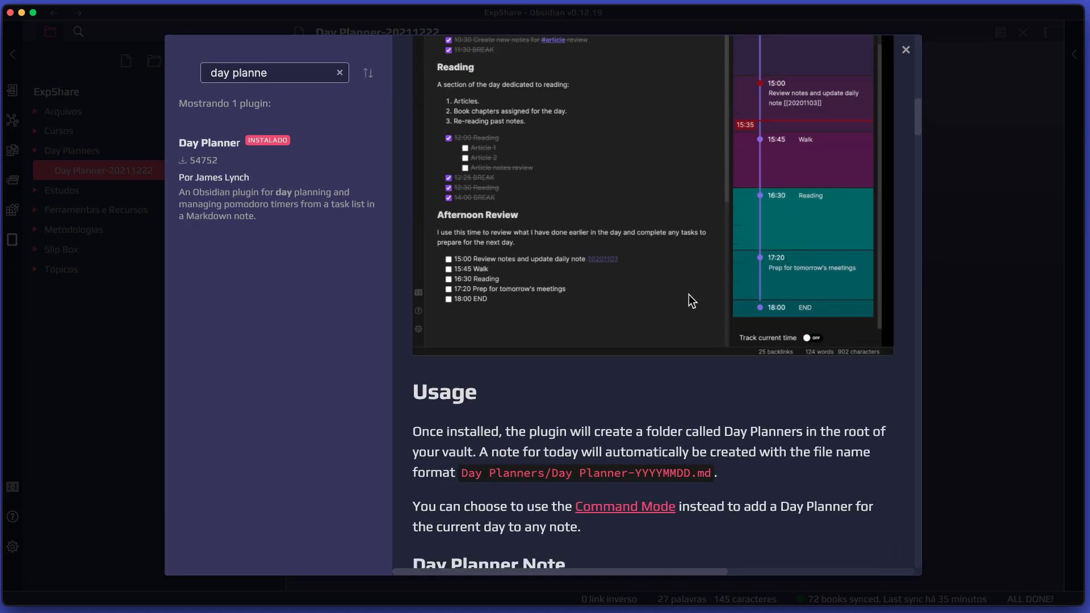
scroll(700, 292, up, 5)
key(Escape)
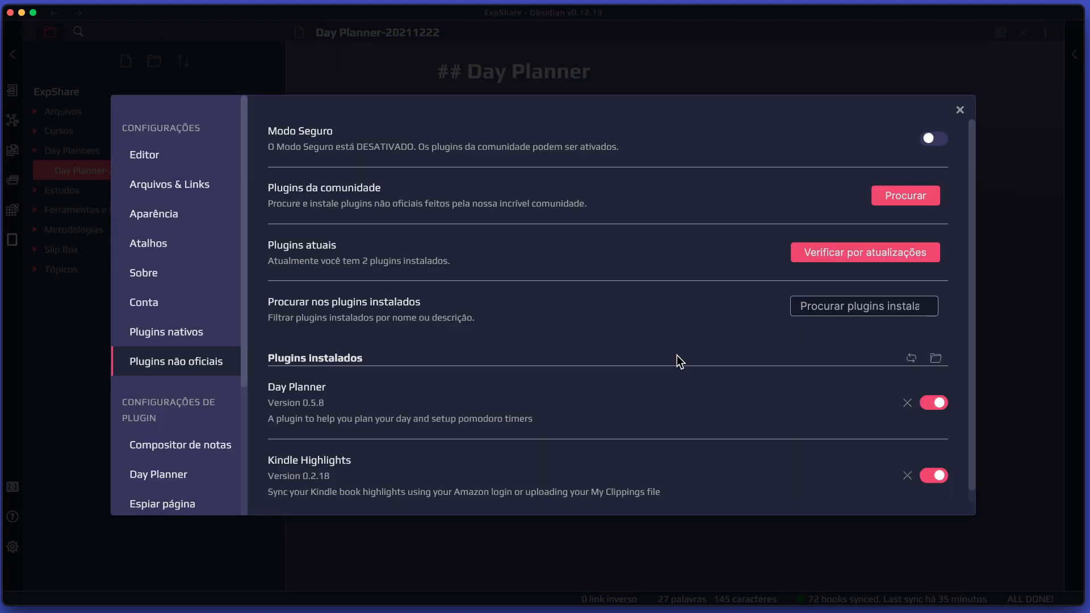
key(Escape)
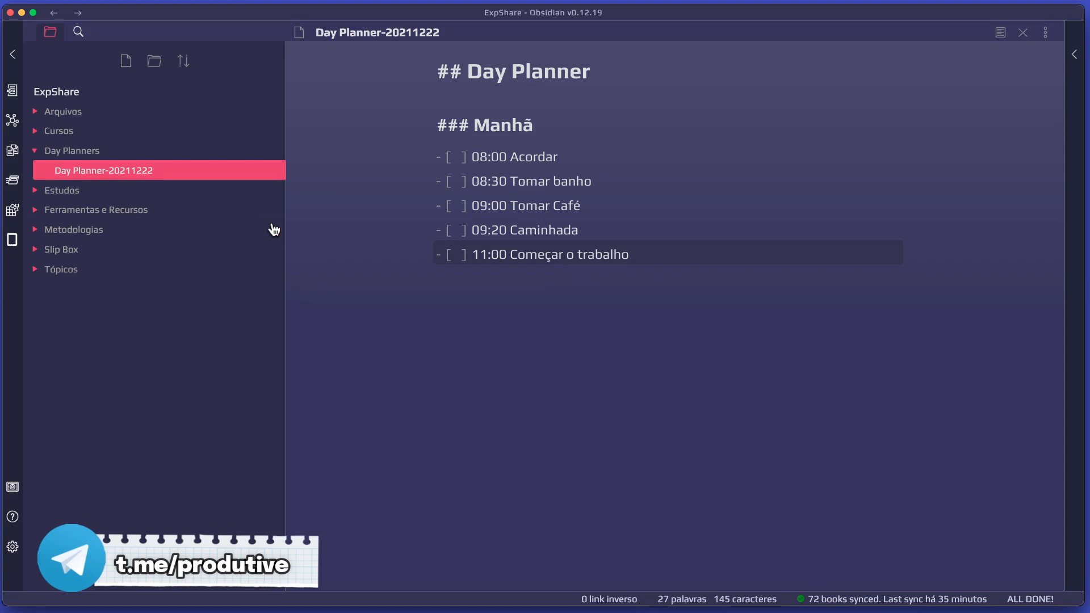
Step: Run the "Day Planner: Show the Day Planner Timeline" command and expand the collapsed sidebar that holds the timeline
click(12, 182)
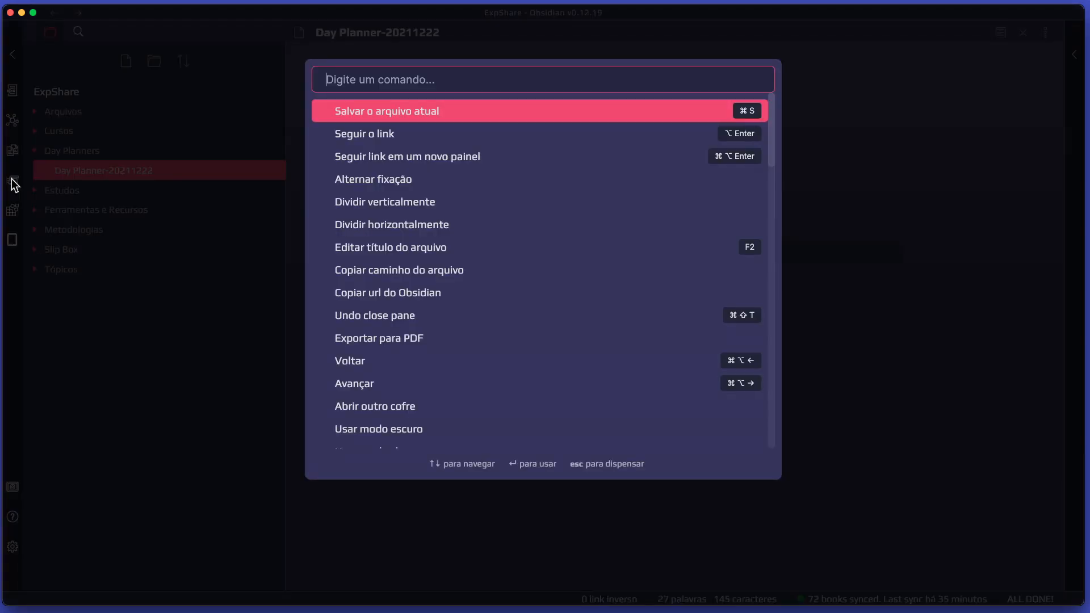
text(day)
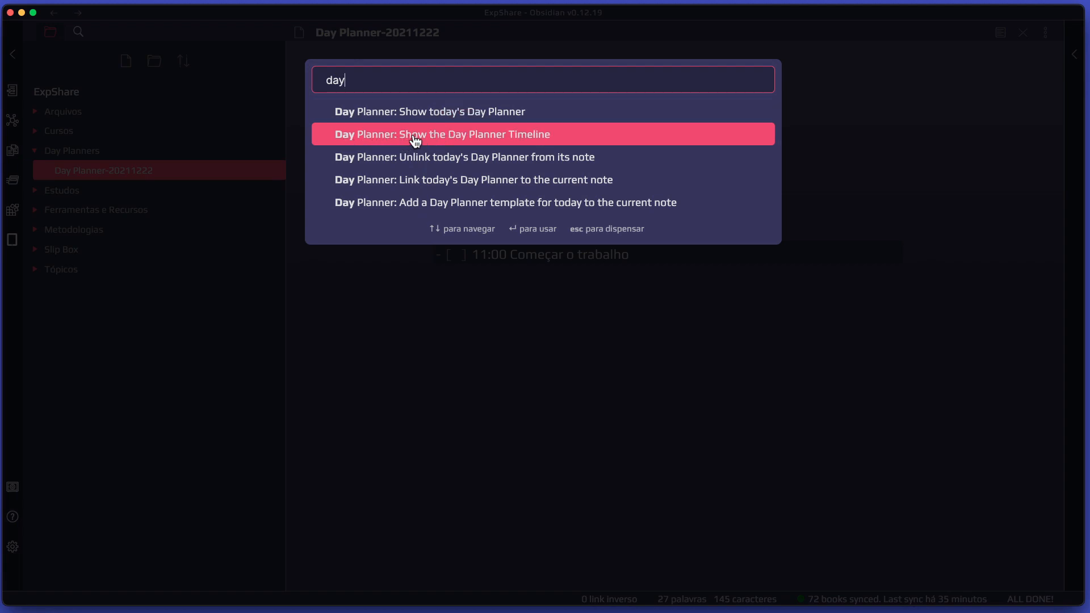
click(539, 136)
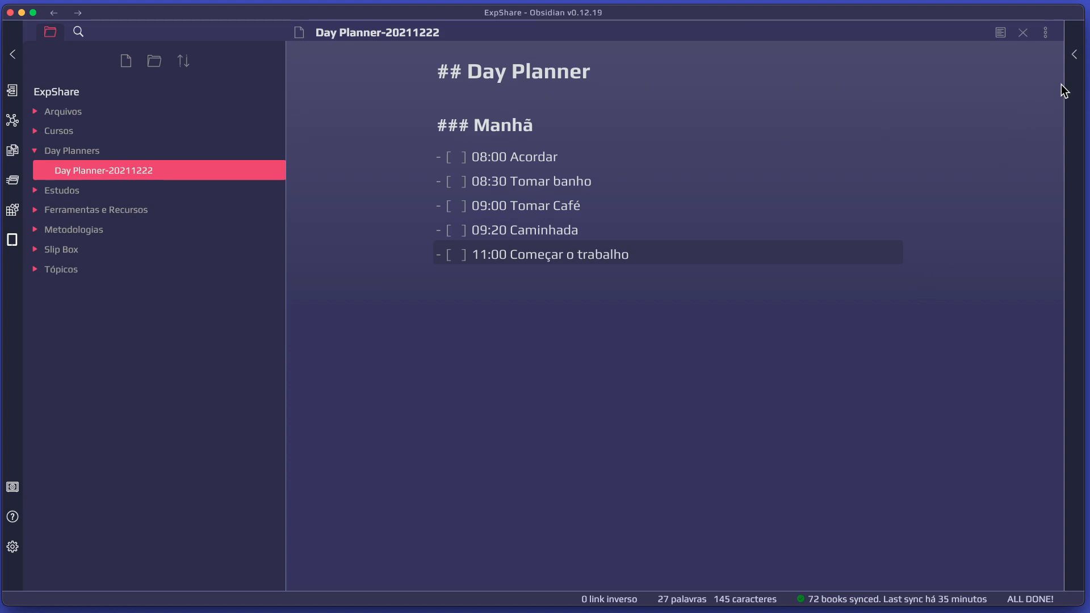
click(1075, 56)
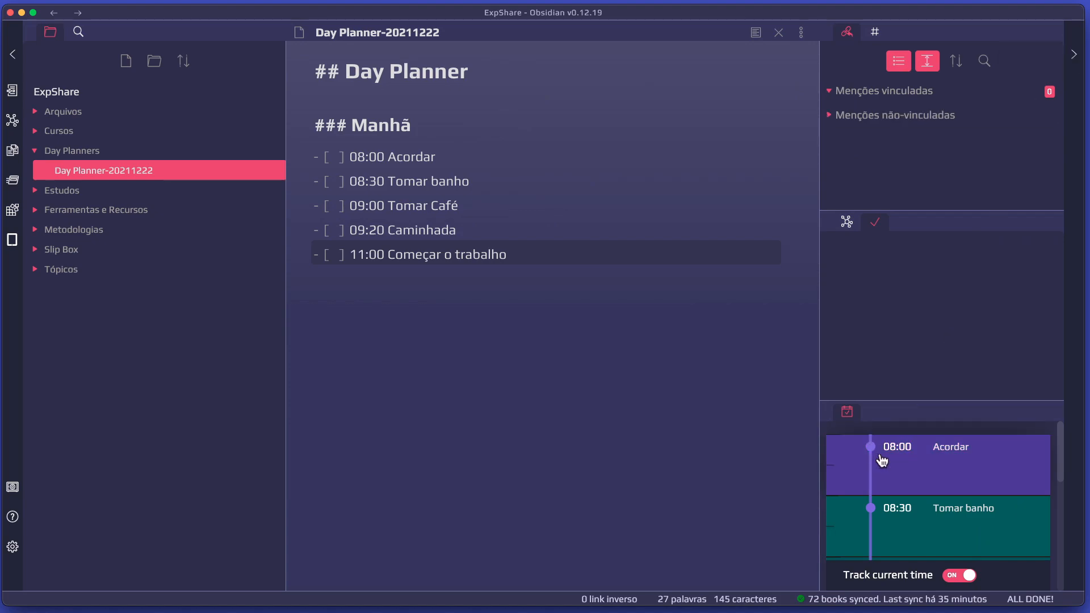
Step: Look through the timeline's tasks, move the Day Planner Timeline into its own pane beside the note, and collapse the sidebar it came from
scroll(885, 461, down, 5)
scroll(923, 488, up, 3)
scroll(923, 487, down, 6)
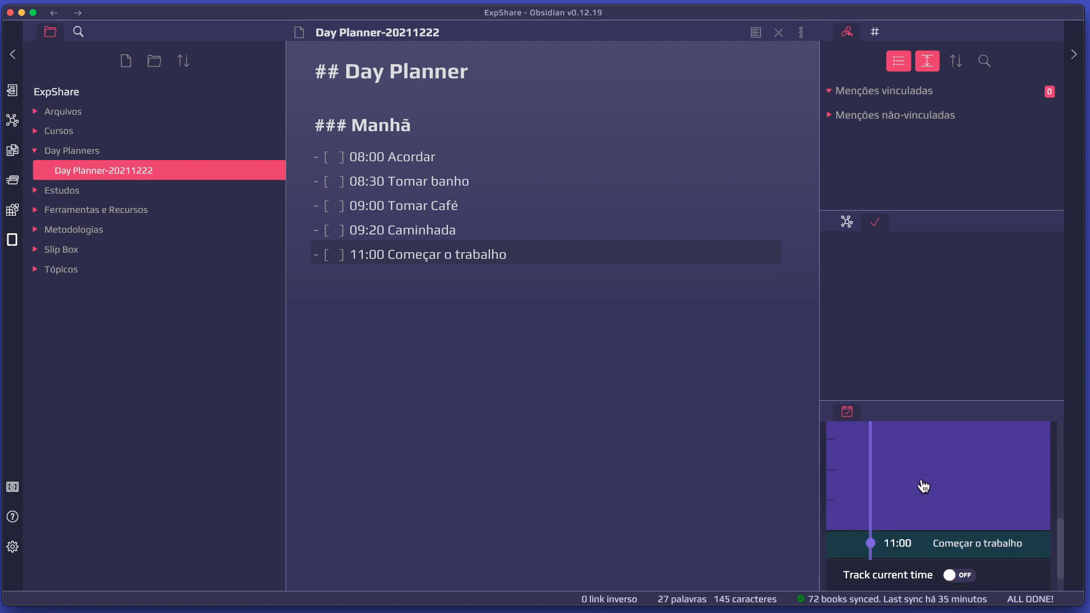
scroll(922, 487, up, 6)
drag(847, 411, 761, 272)
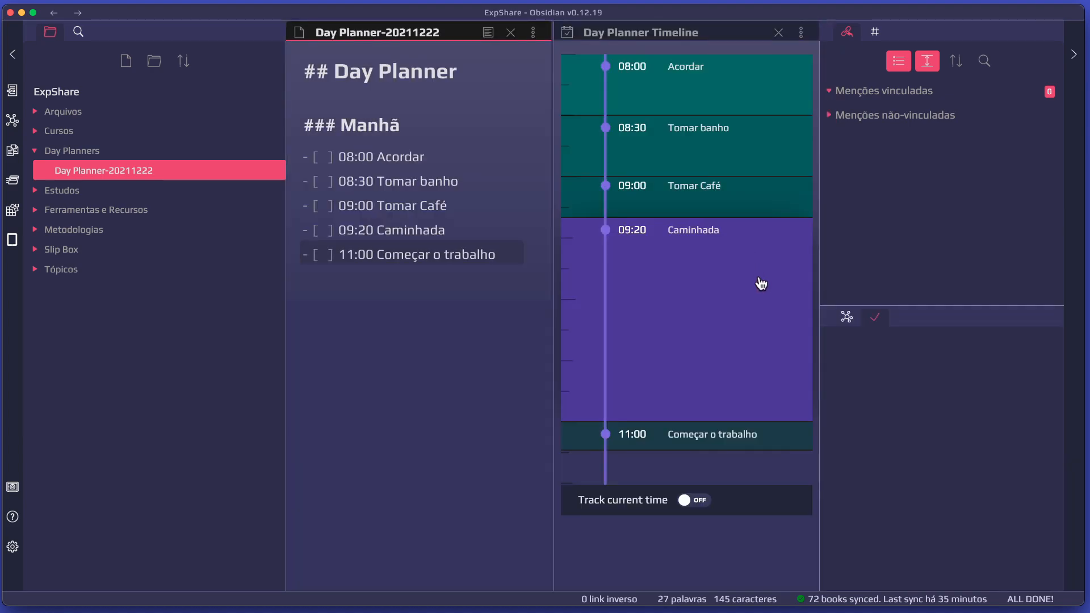
click(1075, 59)
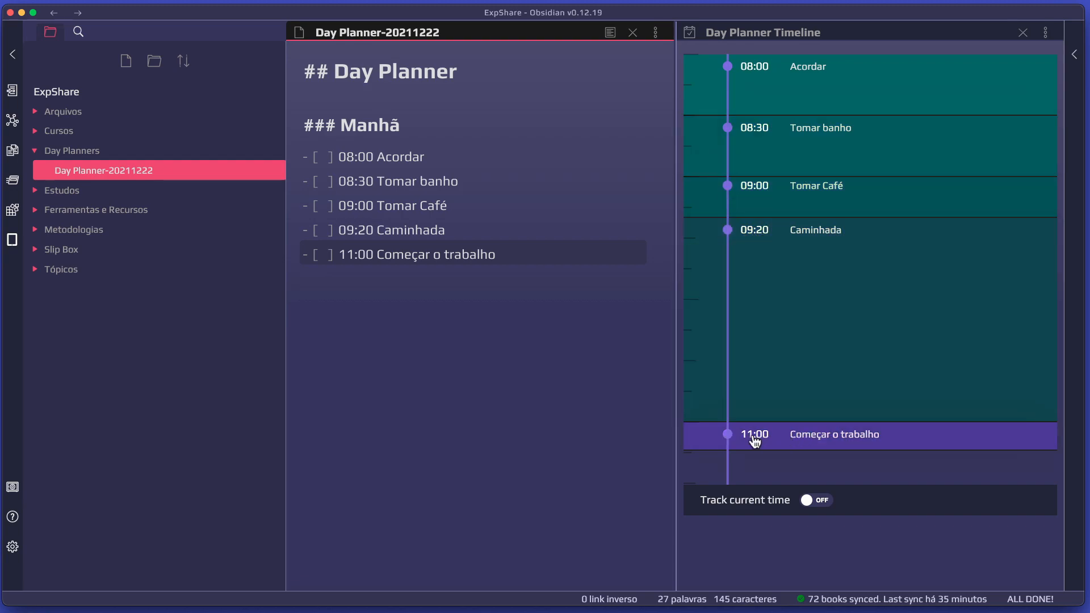
Step: Add a level-three heading "Tarde" below the Manhã task list
key(Return)
key(BackSpace)
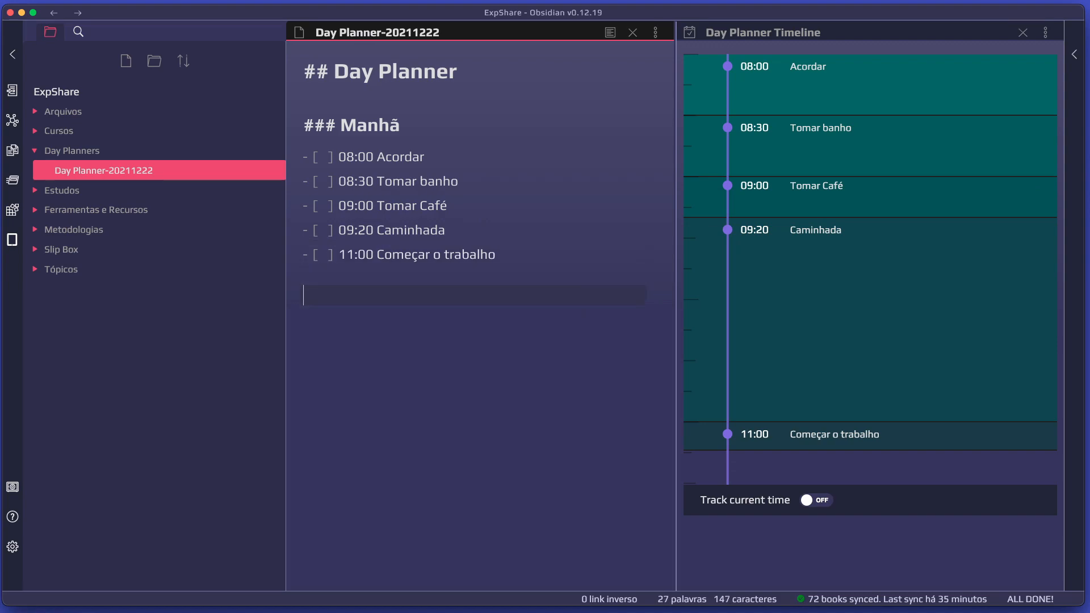
text(#)
key(BackSpace)
text(### Taree)
key(BackSpace)
key(BackSpace)
key(Return)
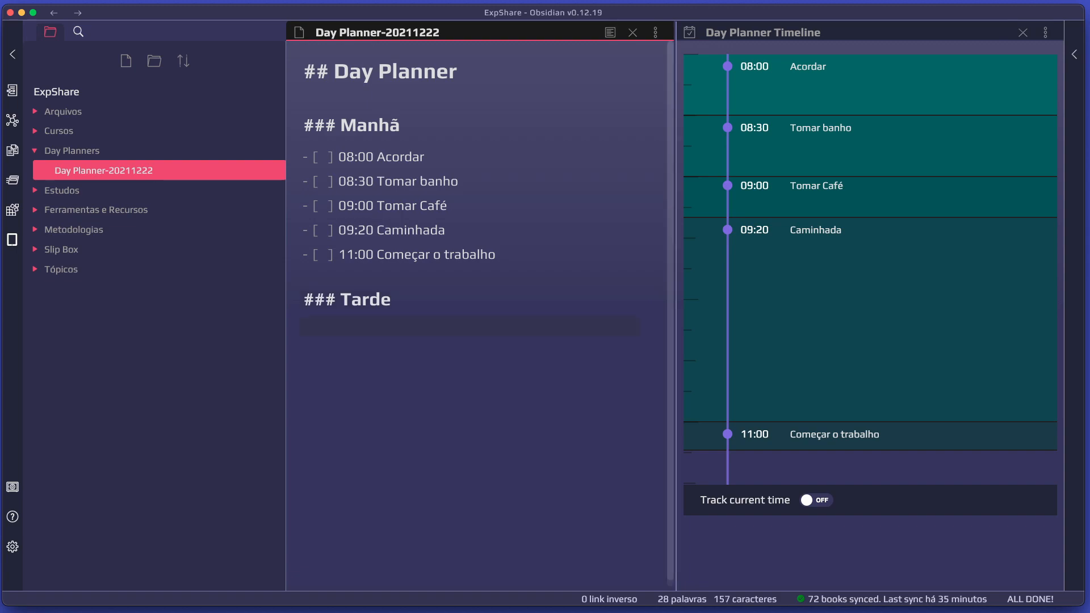
Step: Add the unchecked task "13:00 Reunião de equipe" under the Tarde heading
text(- [ ] 13:00 Reuniao de)
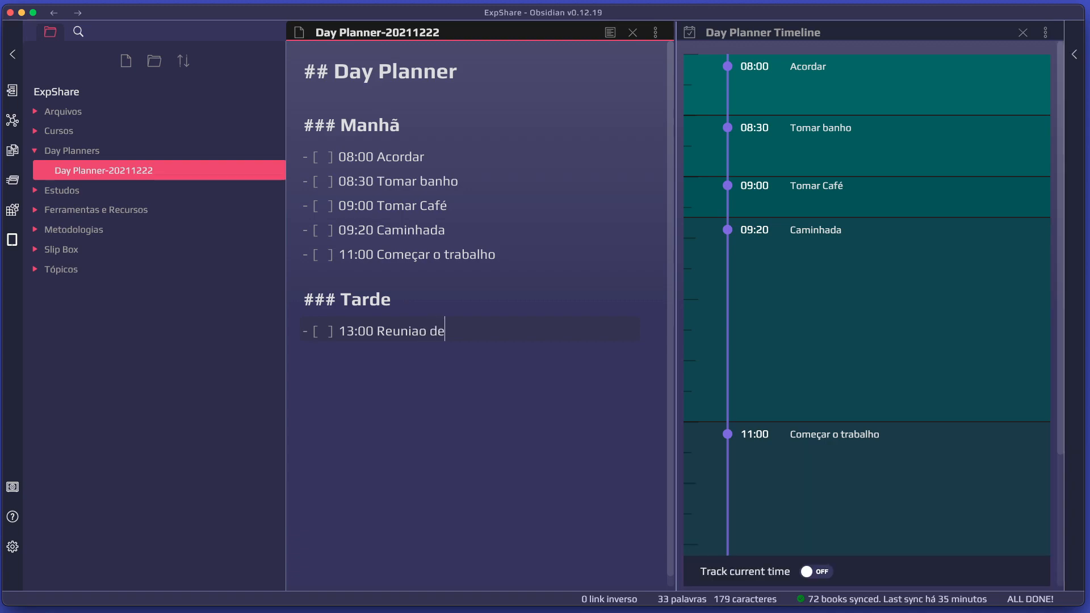
key(BackSpace)
key(BackSpace)
key(BackSpace)
key(BackSpace)
key(BackSpace)
text(ão de equipe)
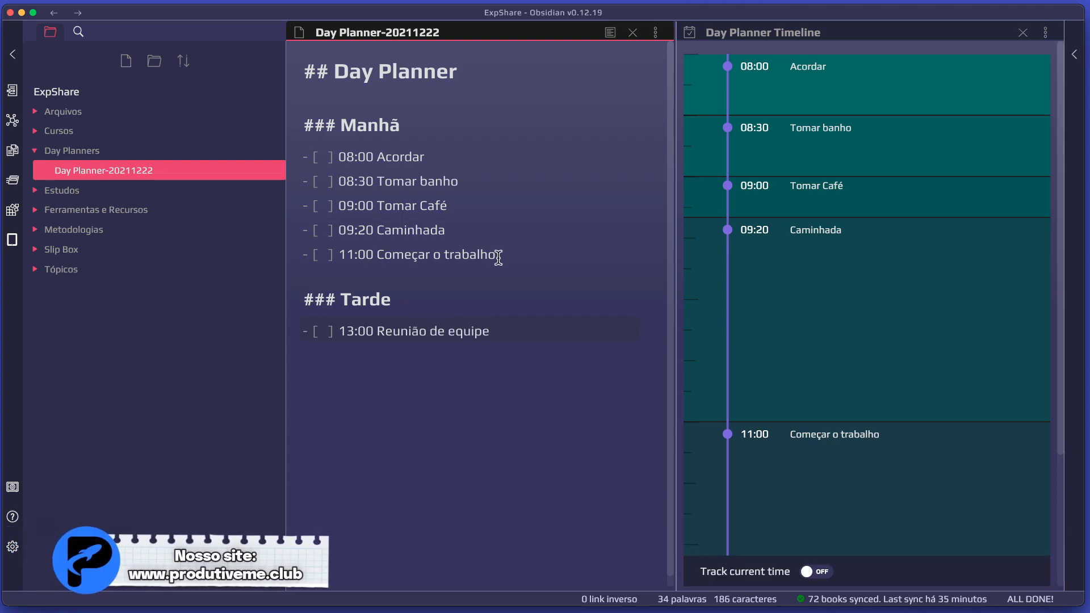
Step: Add the unchecked task "14:00 Fim da reunião" below the 13:00 task under the Tarde heading
scroll(900, 338, down, 4)
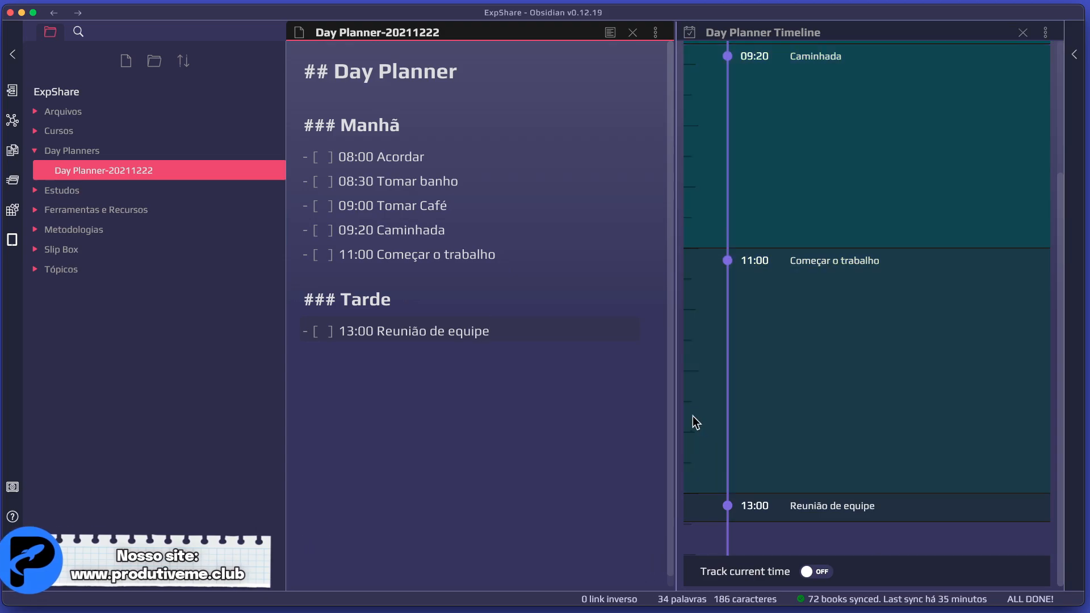
key(Return)
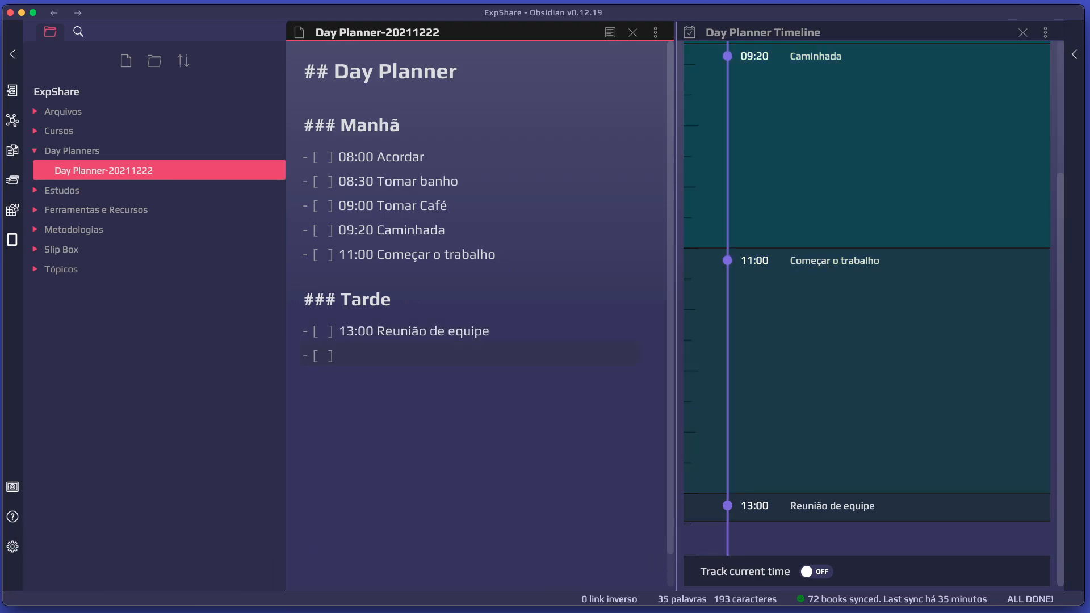
text(14:00 Fim da reunião)
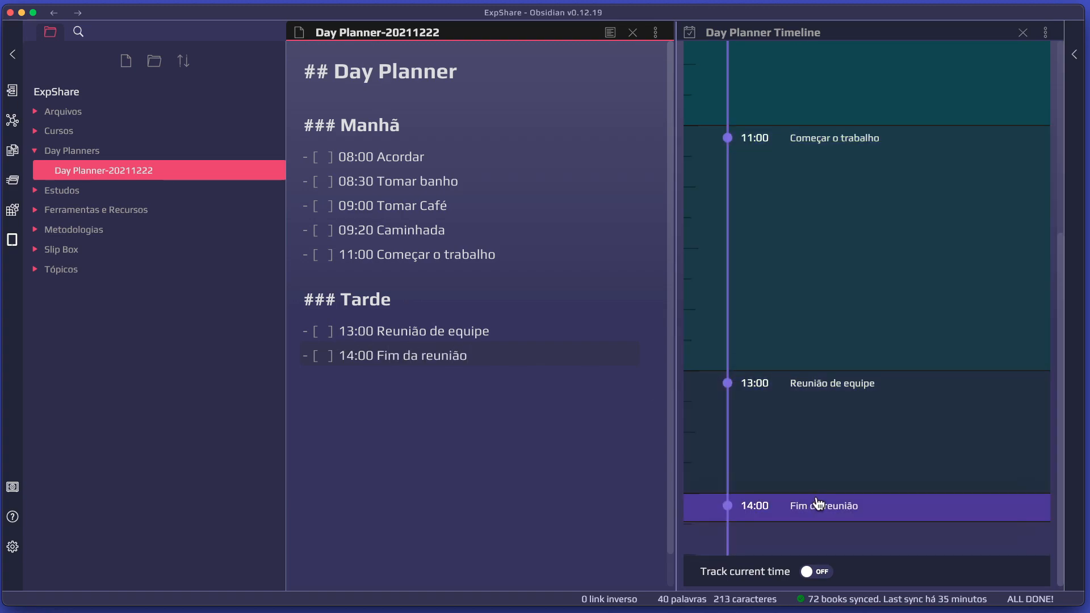
scroll(817, 438, up, 5)
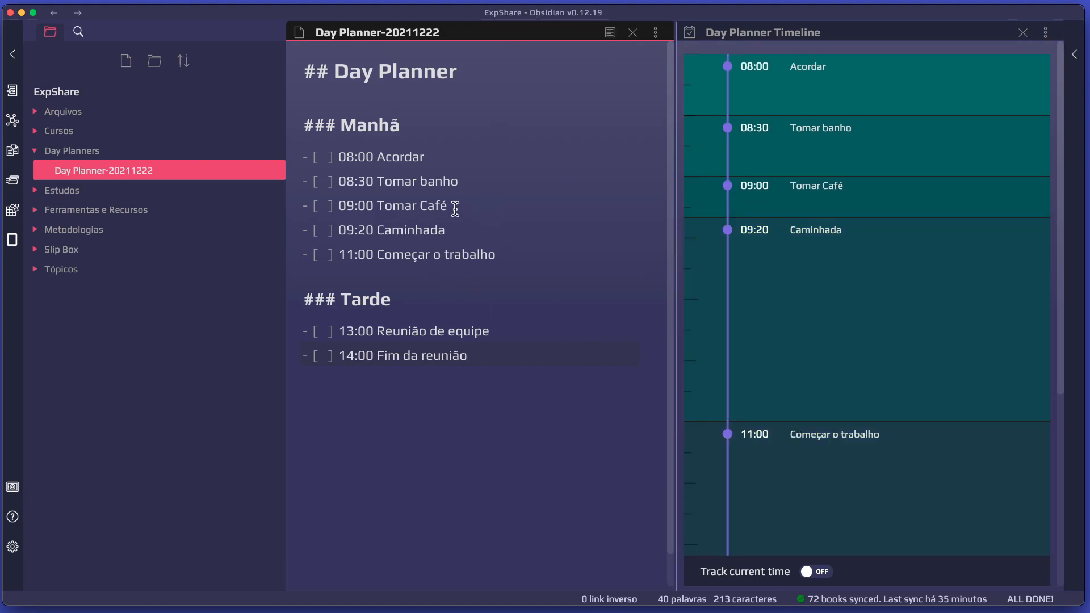
Step: Insert a level-three heading "Madrugada:" between the Day Planner title and the Manhã heading
click(489, 73)
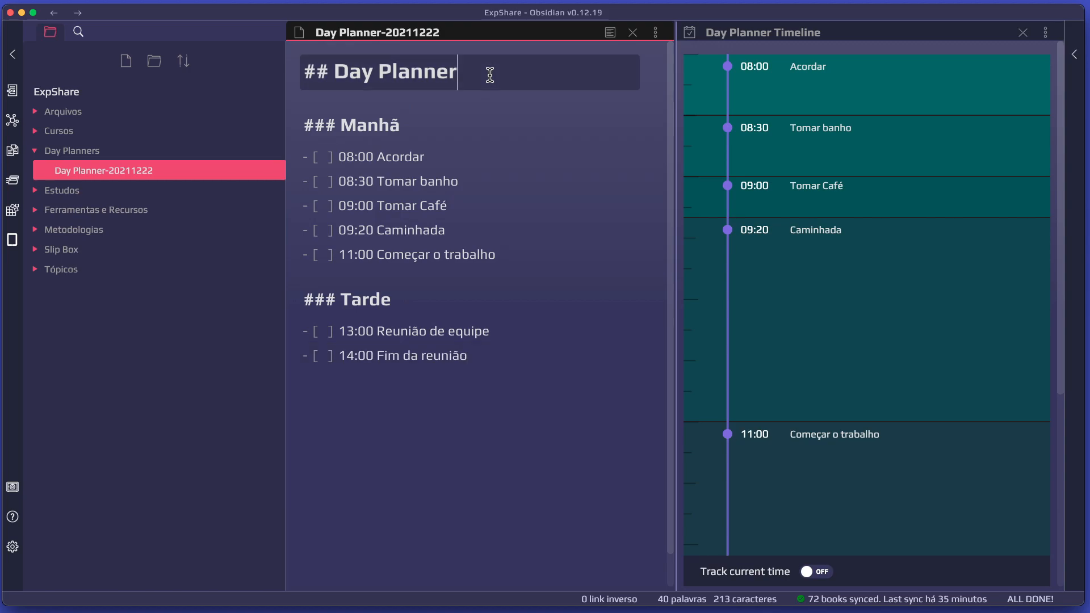
key(Return)
key(Return)
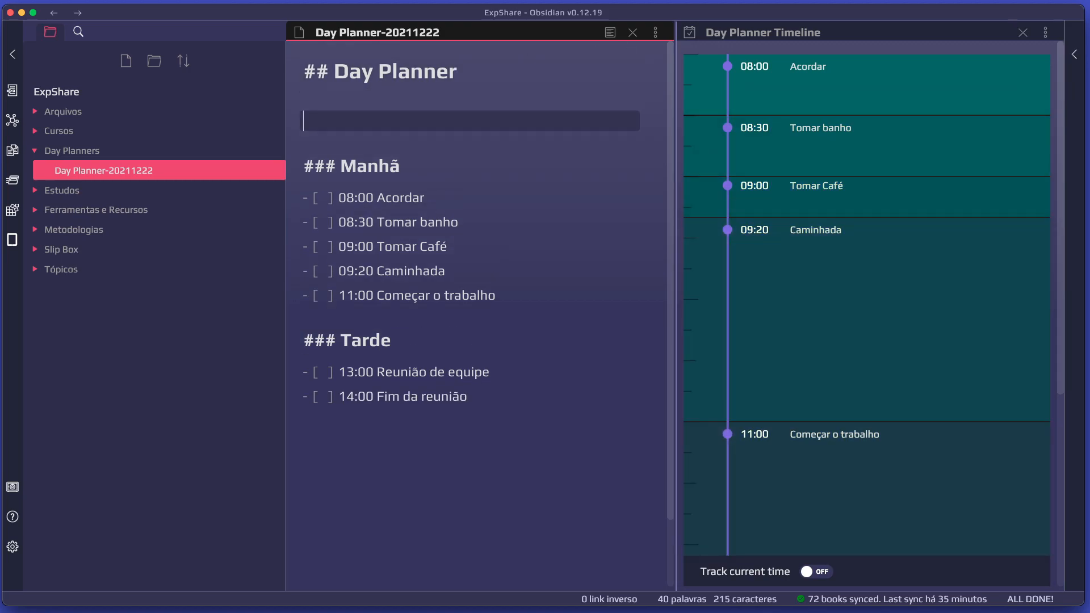
text(### Madrugada)
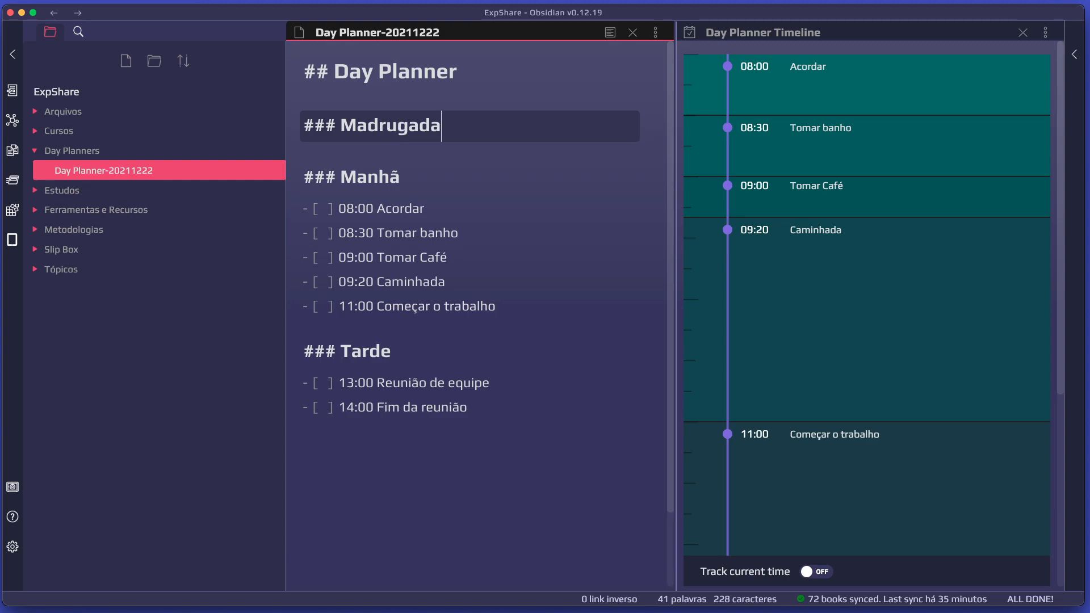
text(:)
key(Return)
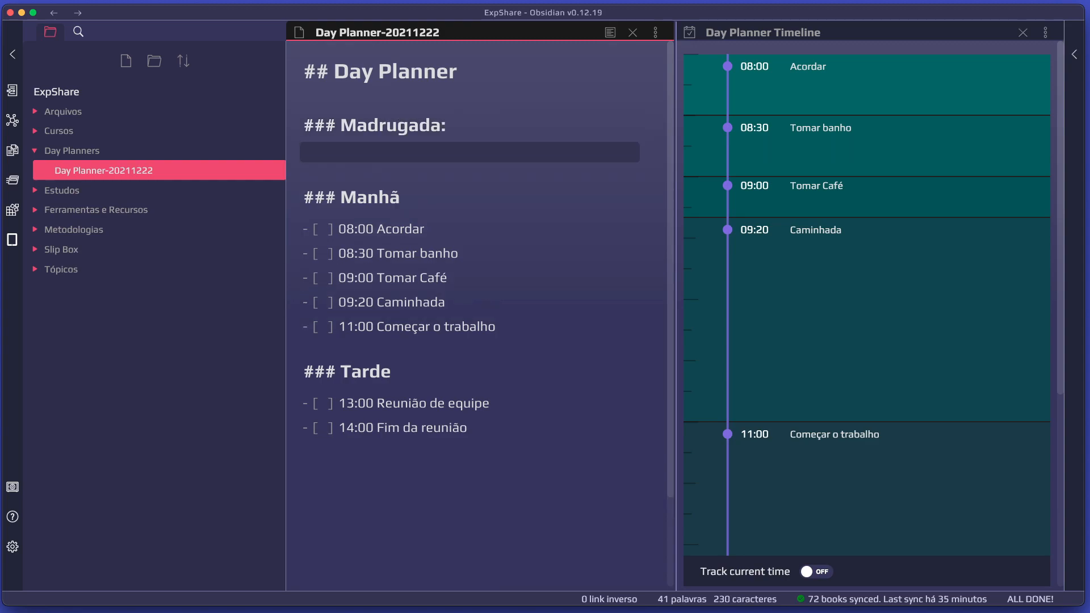
Step: Start an unchecked 00:00 task under the Madrugada heading and add the unchecked task "03:00 Gravação de Vídeo" below it
text(- [)
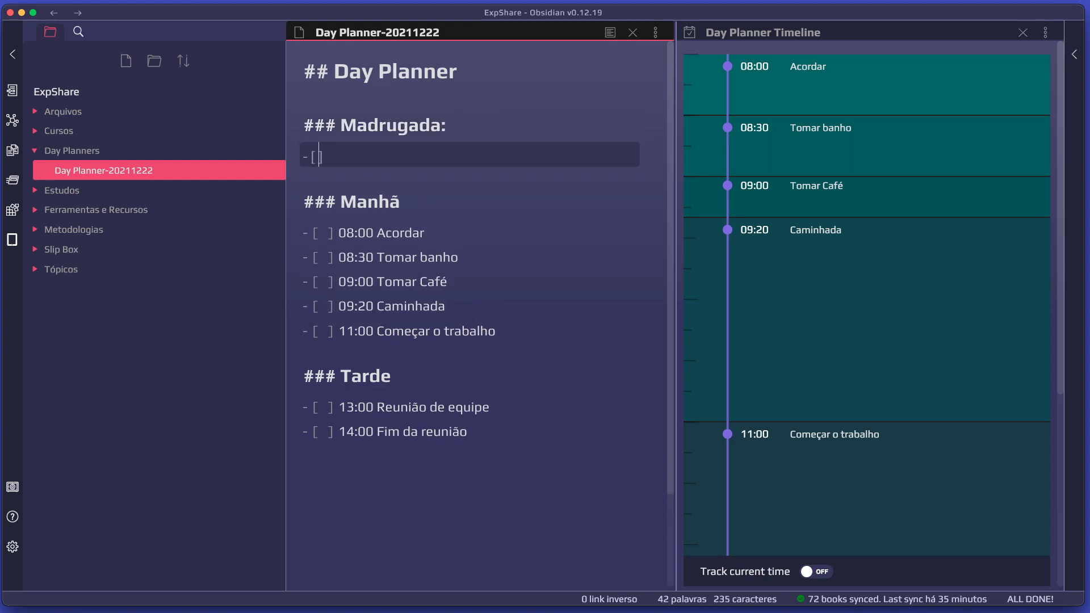
text(10)
key(BackSpace)
key(BackSpace)
text(00)
key(Return)
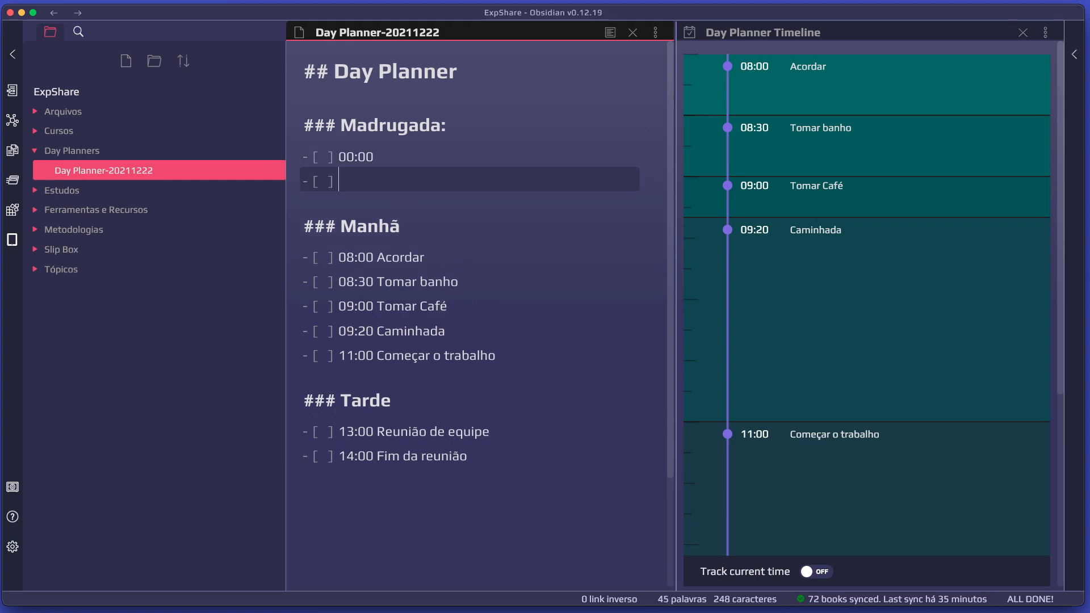
text(03:00 Gravaç)
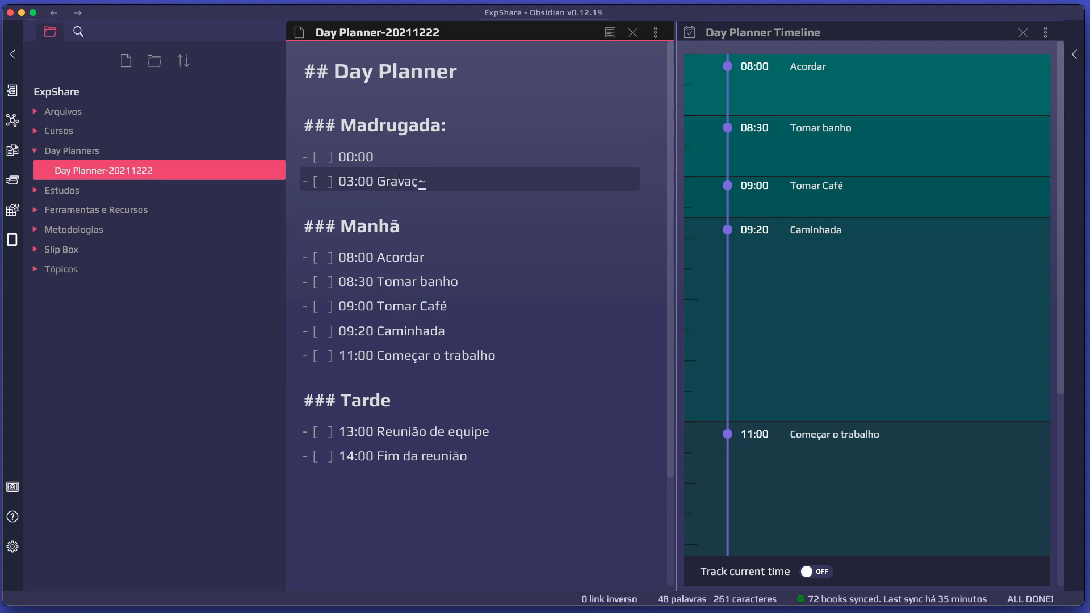
text(ão de Vídeo)
Step: Describe the 00:00 task under Madrugada as "Inico das atividades"
key(Up)
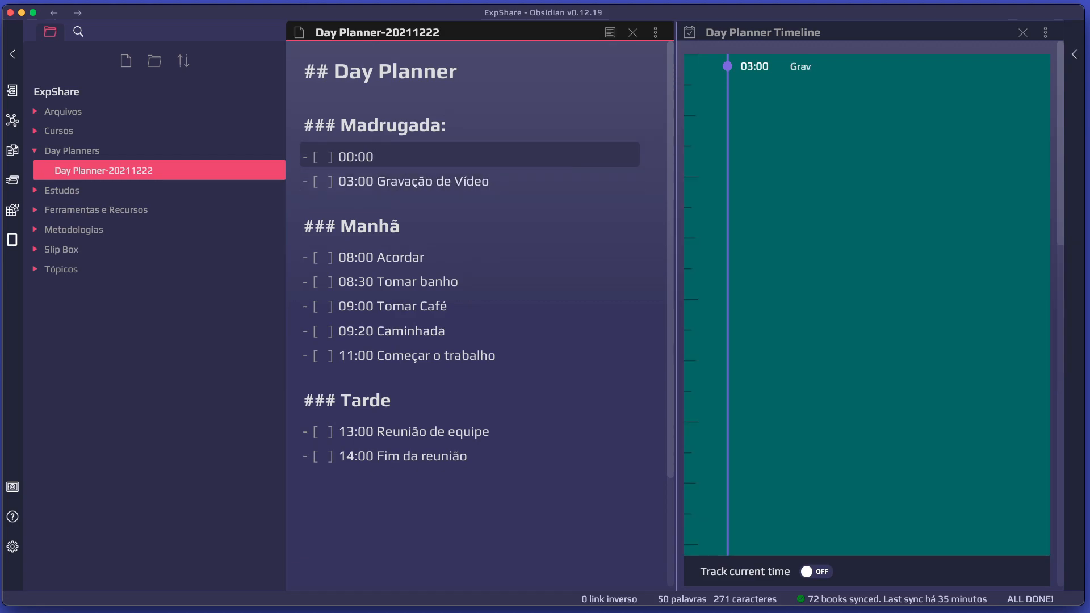
text(Inico da)
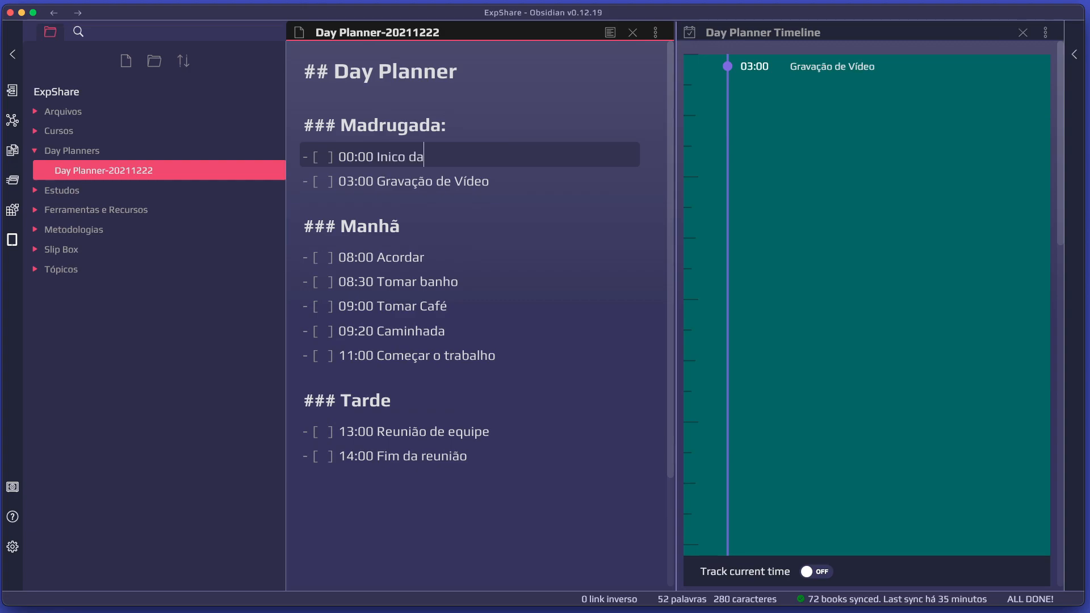
text(s atividades)
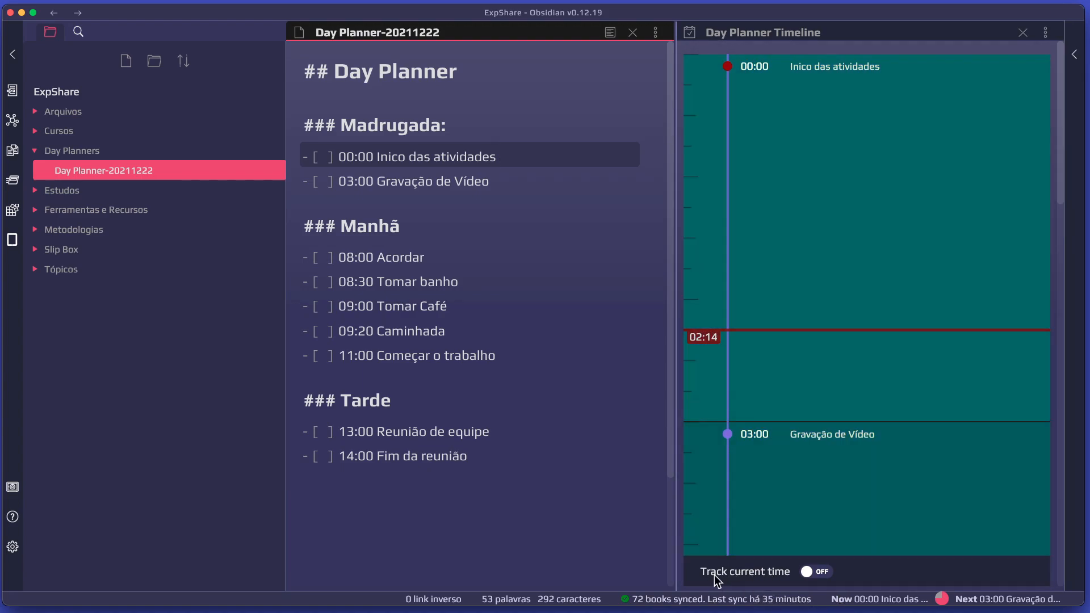
Step: Turn on current-time tracking in the Day Planner Timeline
click(812, 573)
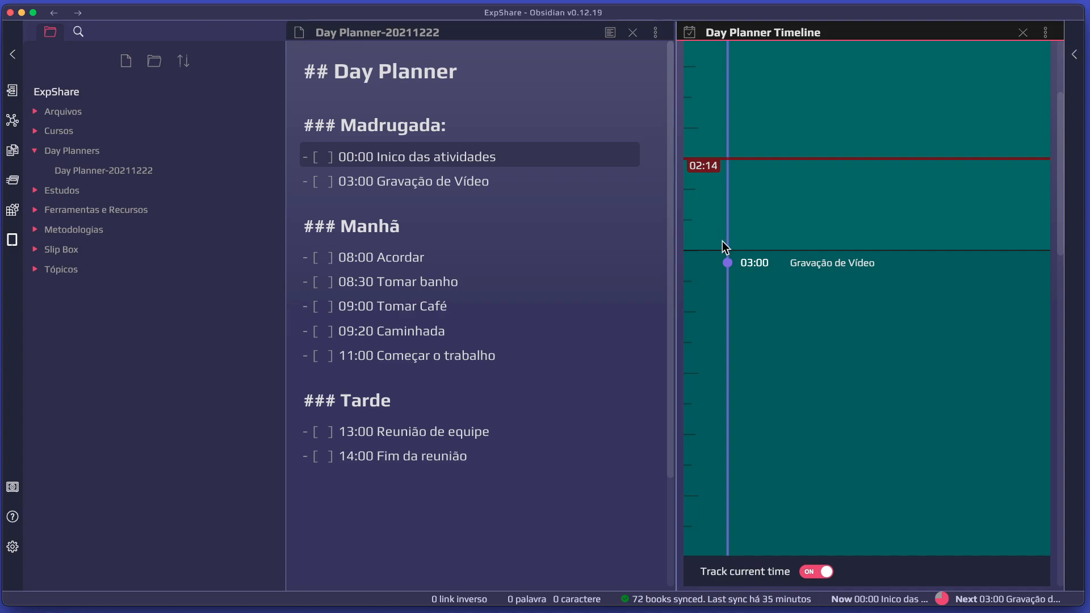
scroll(724, 333, up, 3)
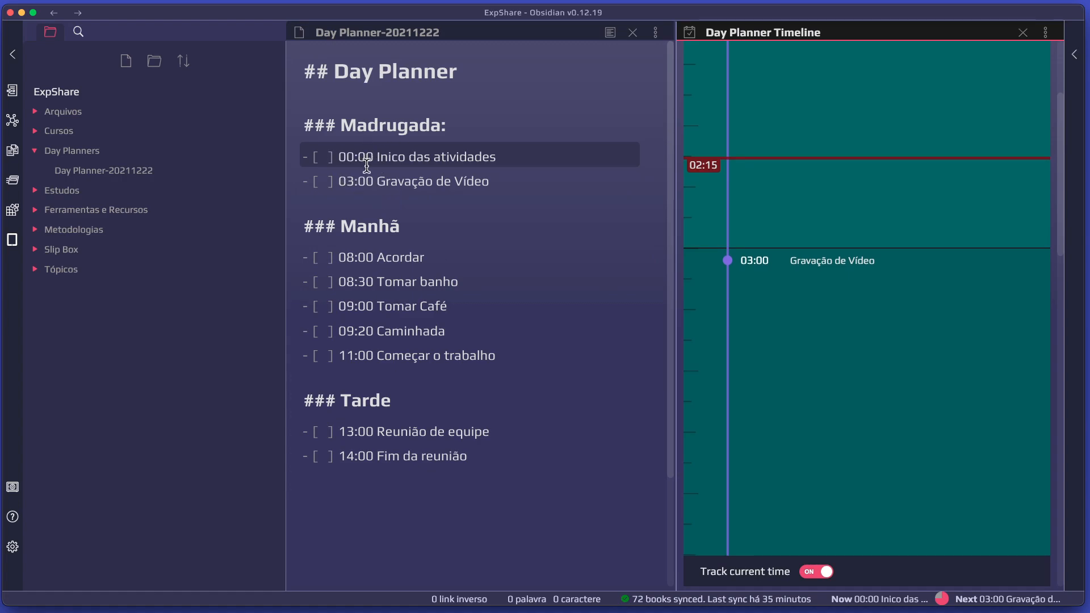
Step: Set the start time of the "Gravação de Vídeo" task under Madrugada to 02:00
click(355, 181)
key(BackSpace)
text(2)
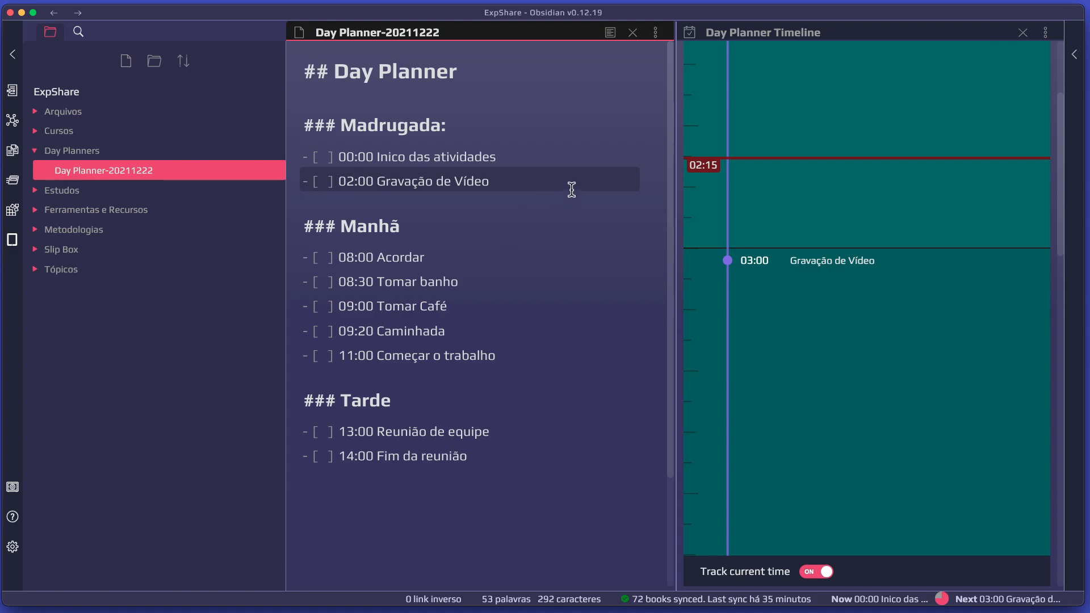
click(521, 211)
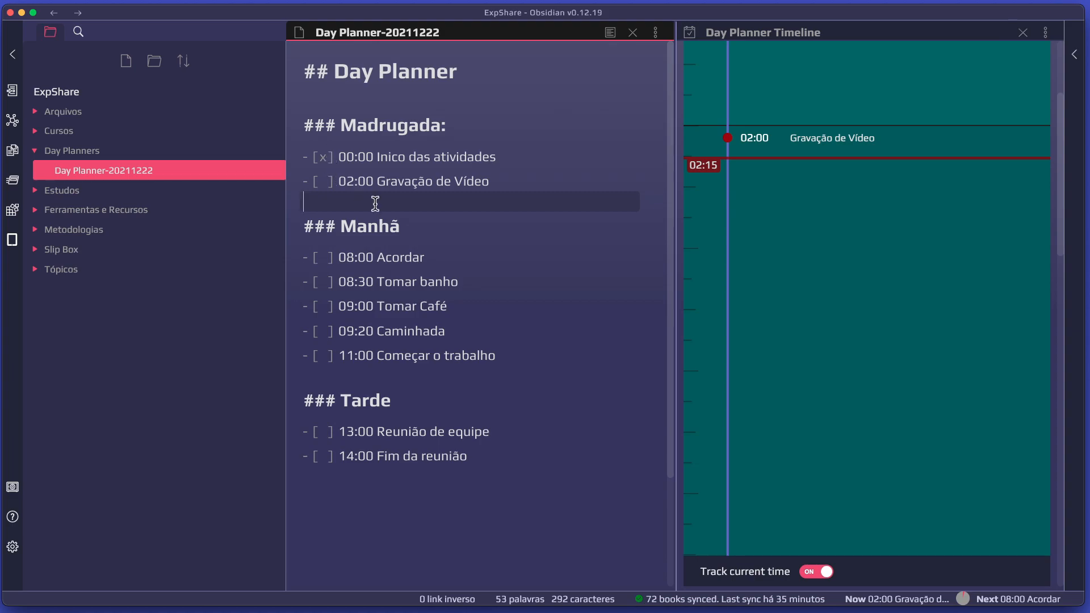
Step: Preview the note in reading view, check the current and next tasks in the status bar, and return to editing
click(611, 34)
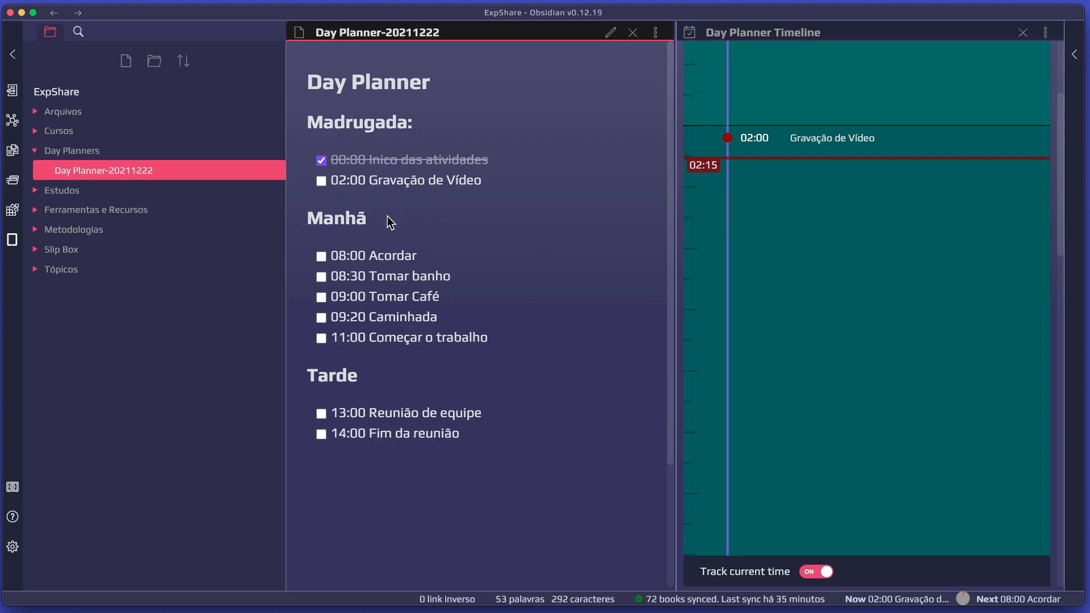
mouse_move(1009, 604)
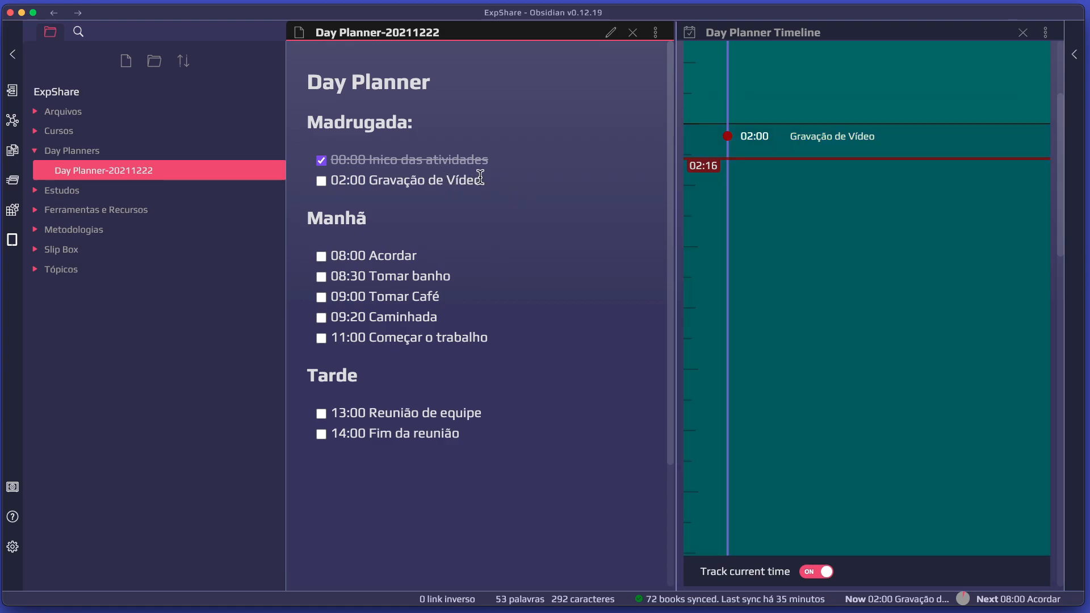
click(611, 33)
Step: Add the unchecked task "02:30 Fim da Gravação" after the "Gravação de Vídeo" task under Madrugada
click(518, 177)
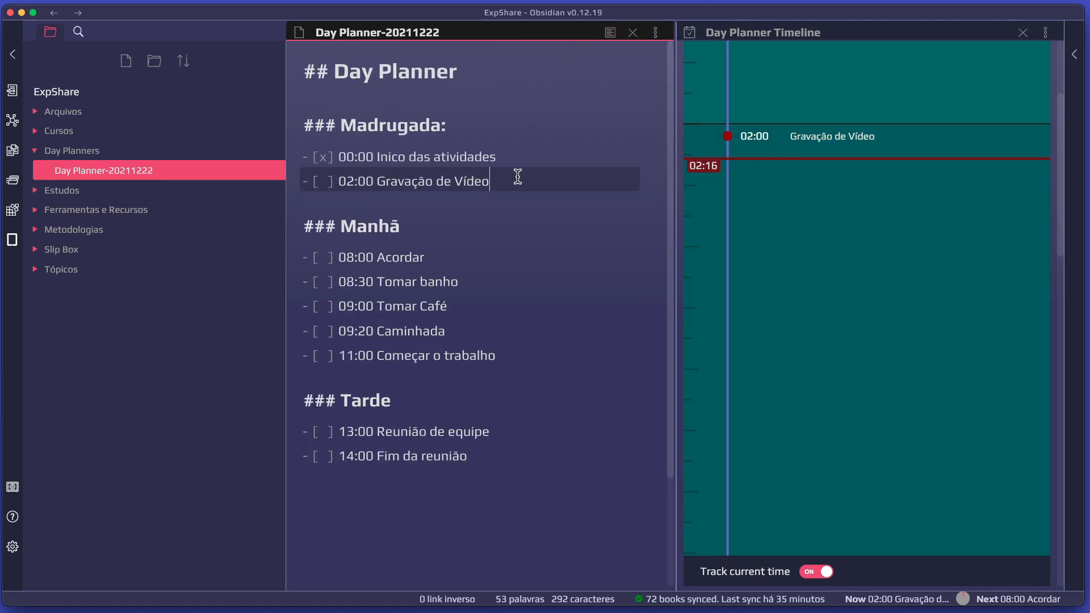
key(Return)
text(0)
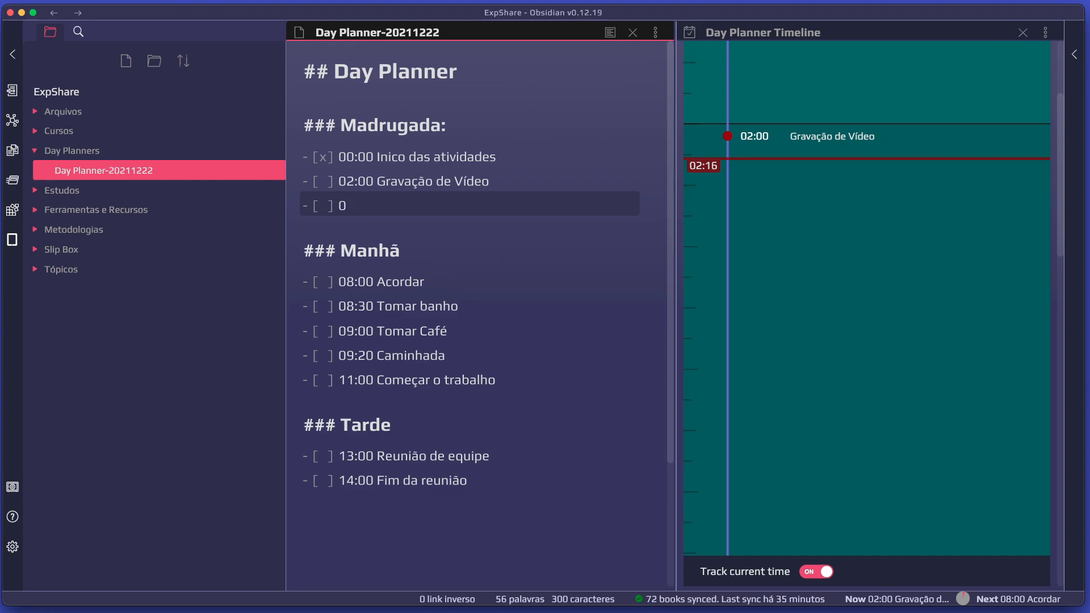
text(2:30 Fim da c)
text(ravação)
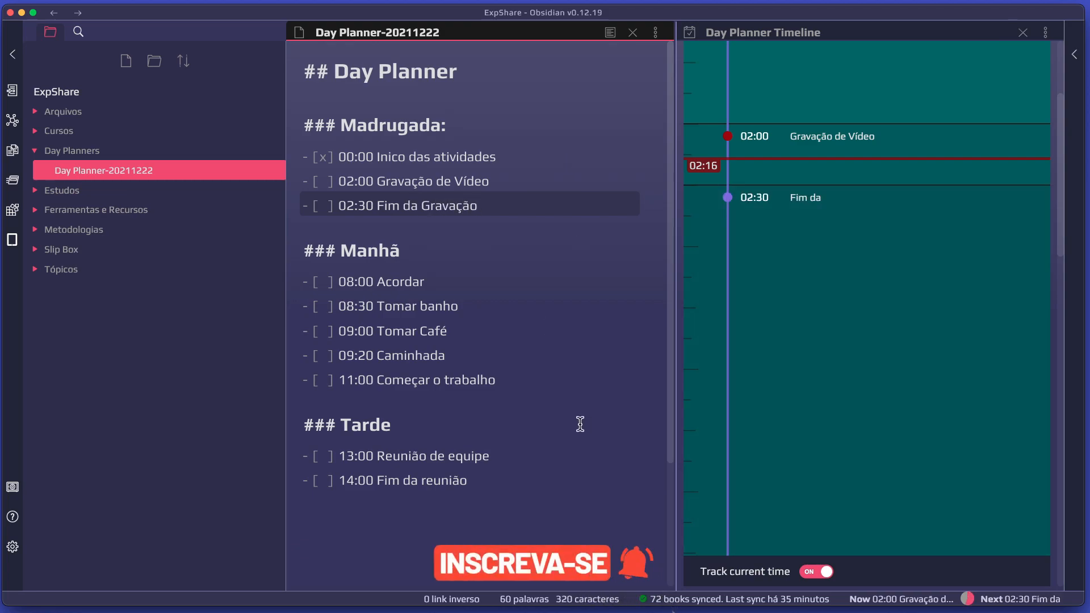
Step: Examine the task progress in the status bar and look through the Madrugada tasks in the timeline
mouse_move(941, 599)
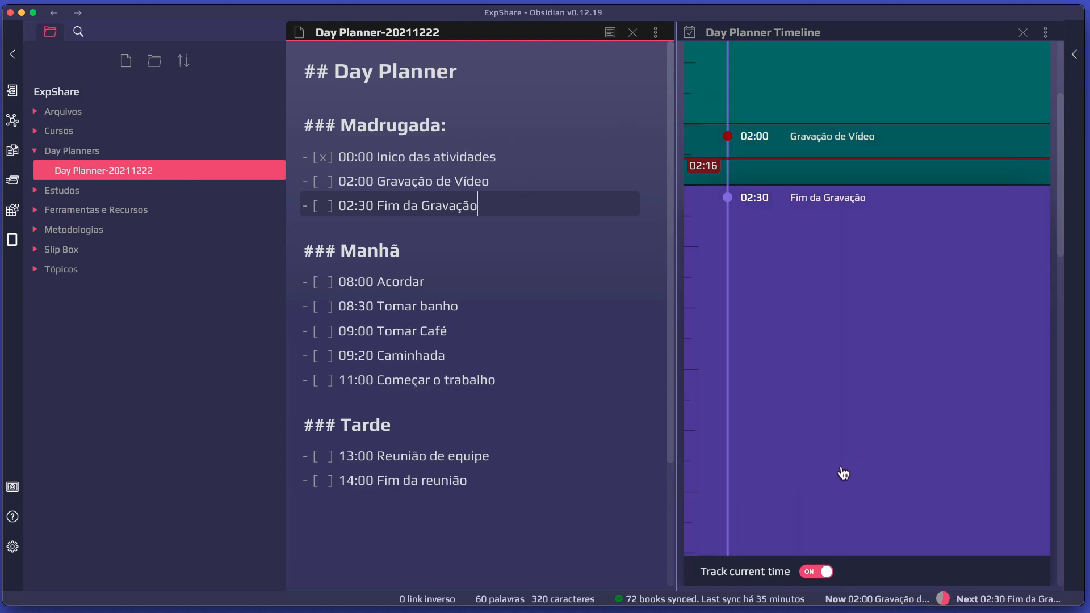
scroll(779, 117, up, 3)
scroll(784, 302, down, 1)
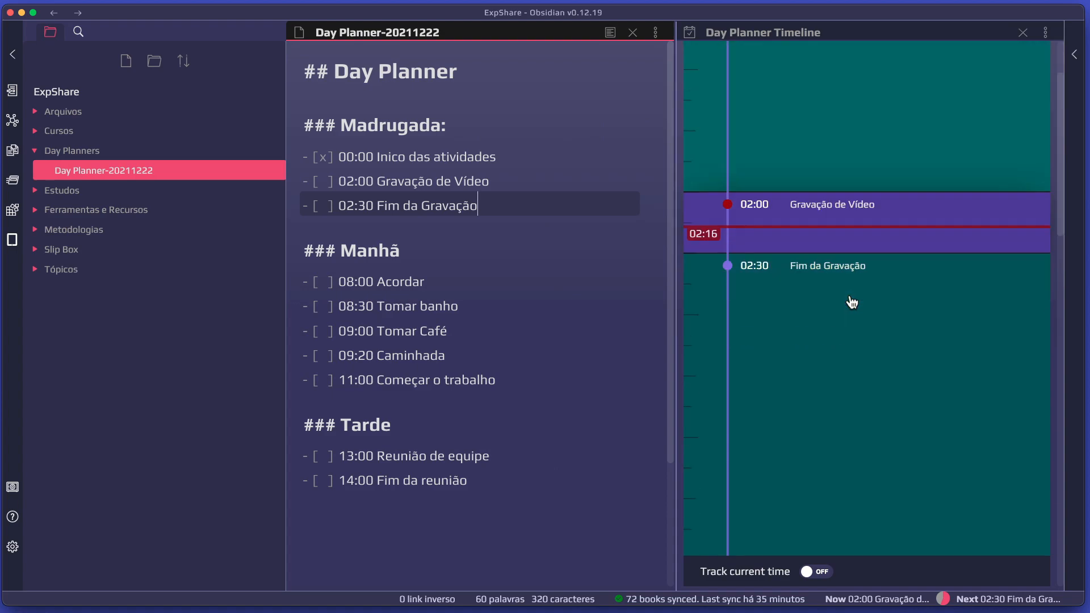
scroll(852, 302, down, 2)
scroll(851, 301, up, 3)
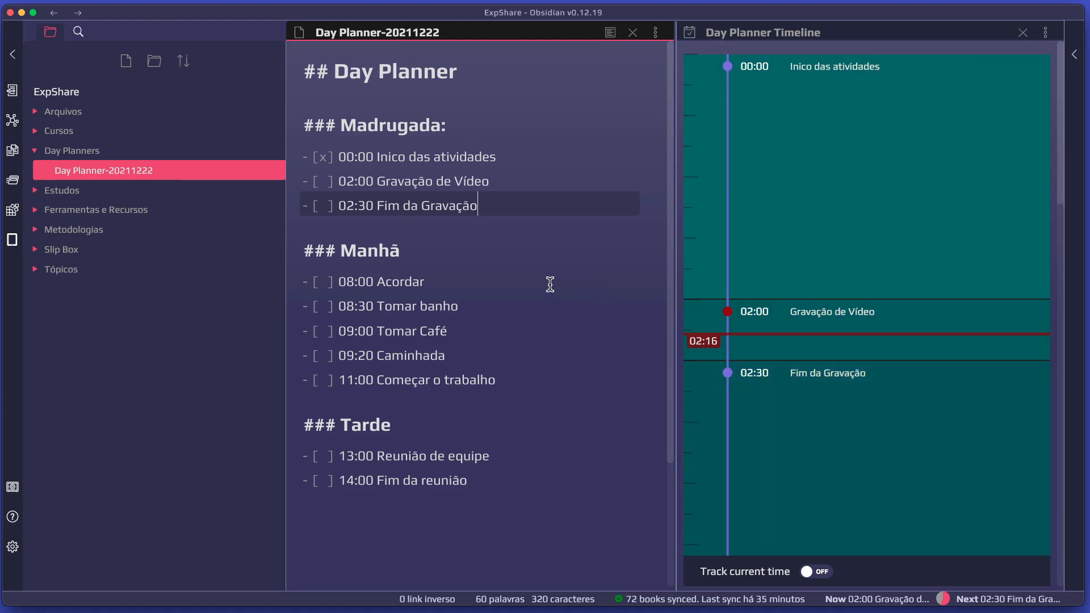